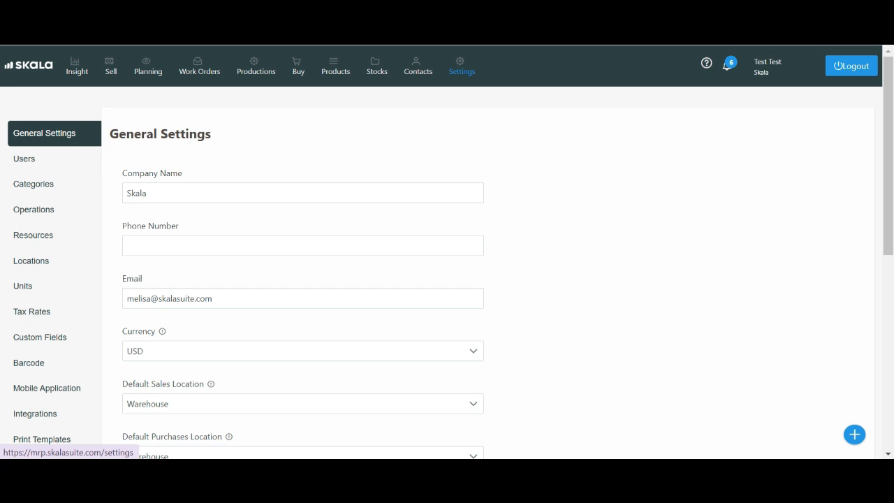
Step: Review the quick-create options and the general settings from the company details down to the invoice prefixes
click(854, 435)
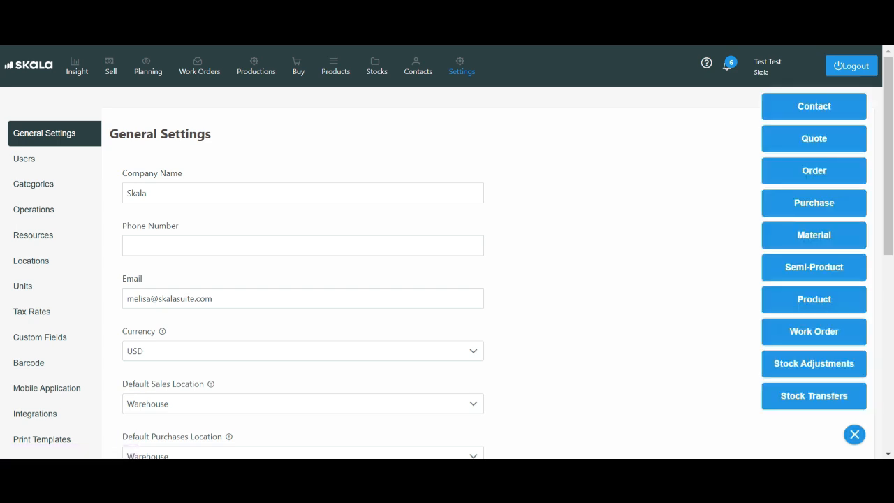
click(854, 434)
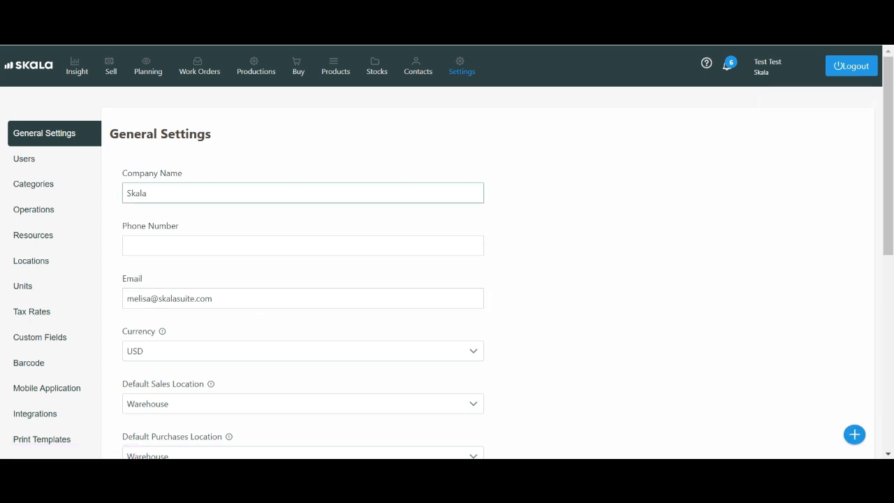
scroll(447, 251, down, 1)
scroll(447, 251, down, 1)
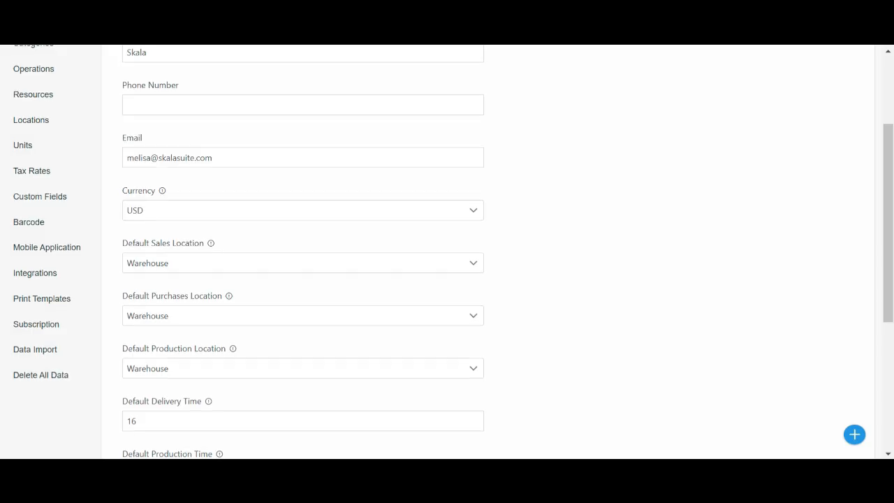
scroll(447, 251, down, 1)
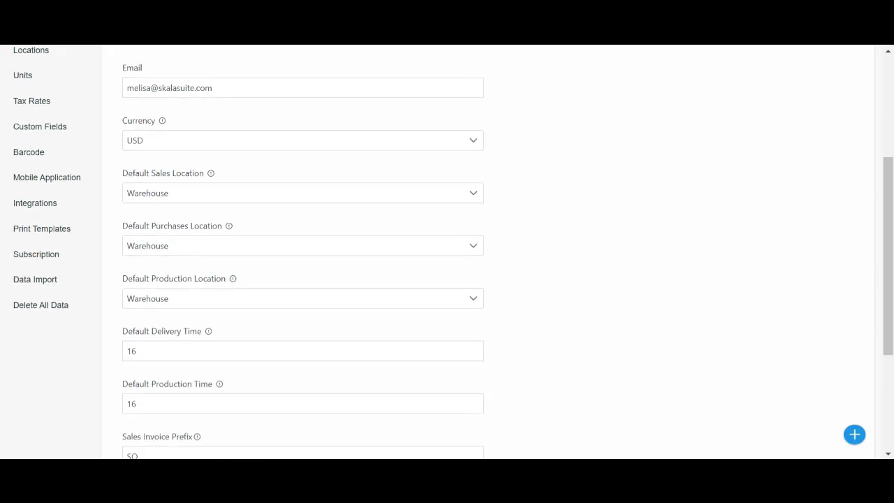
scroll(447, 251, down, 2)
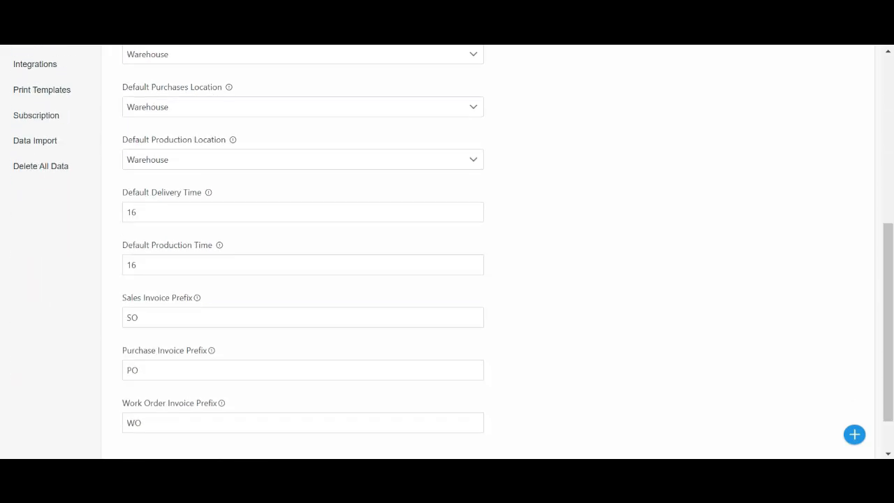
scroll(447, 252, up, 2)
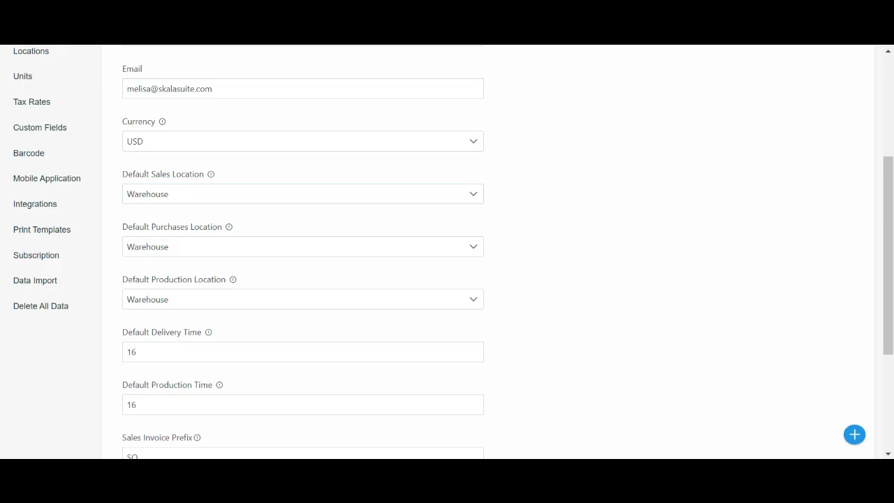
scroll(303, 279, down, 1)
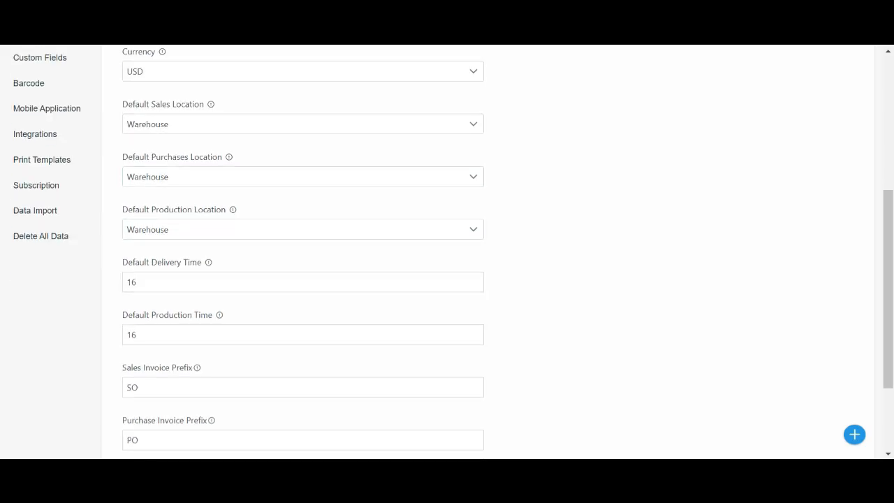
scroll(303, 279, down, 1)
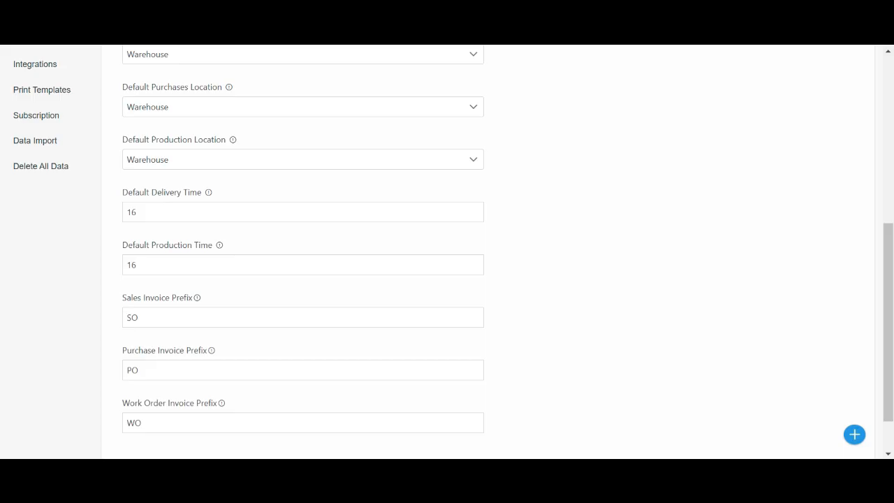
scroll(302, 279, down, 1)
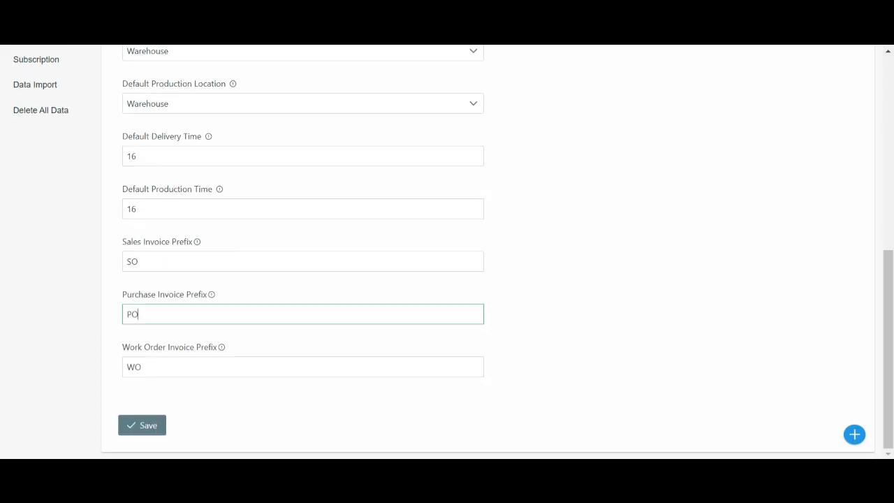
click(138, 314)
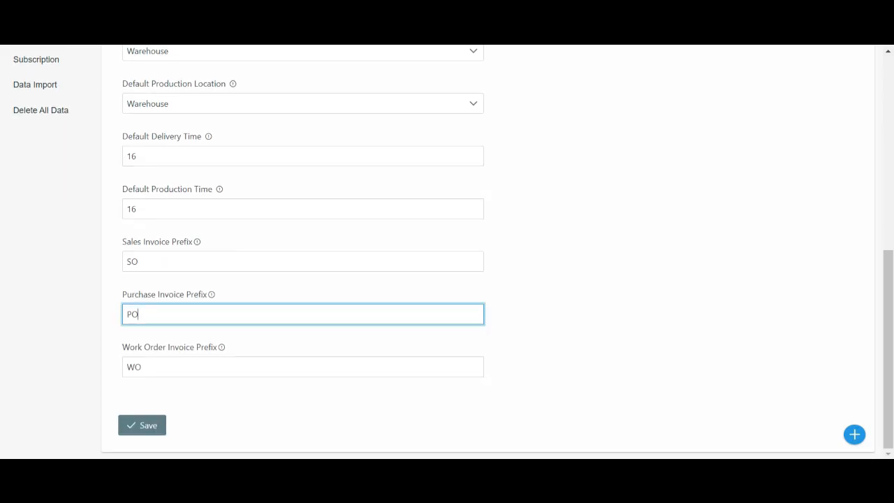
click(544, 301)
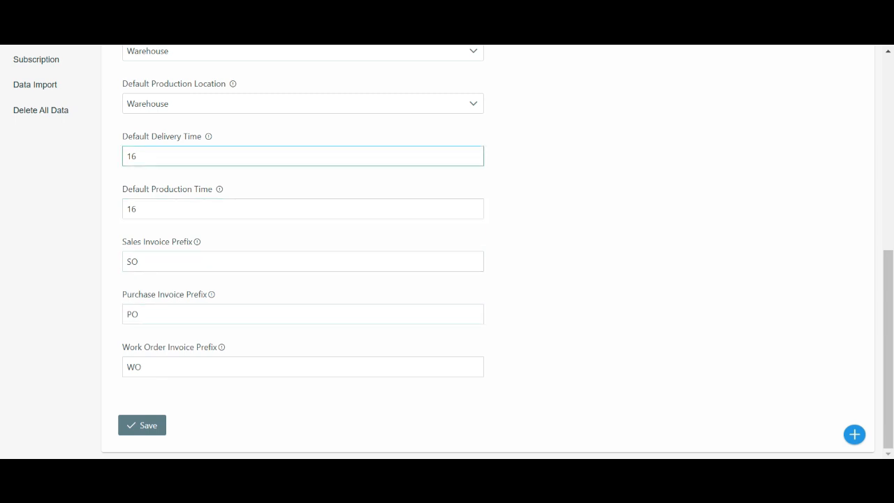
Step: Change the default delivery time to 17 and set it back to 16
click(138, 156)
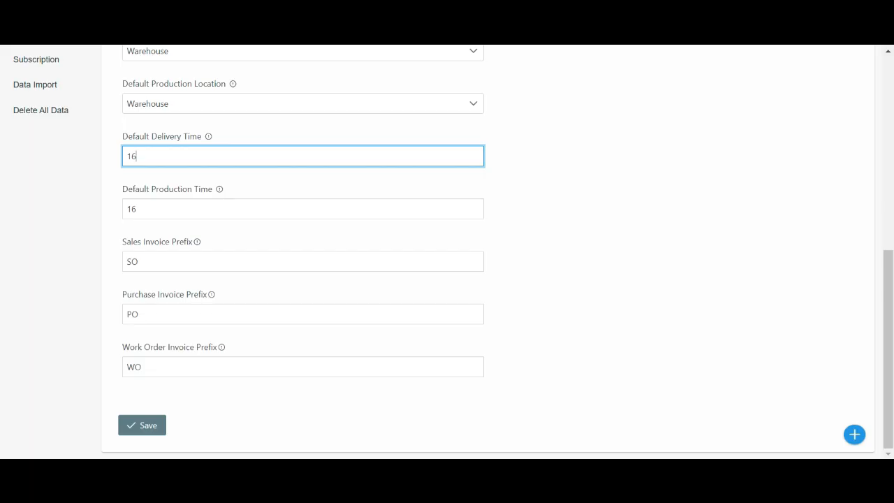
key(BackSpace)
key(BackSpace)
text(17)
key(BackSpace)
text(6)
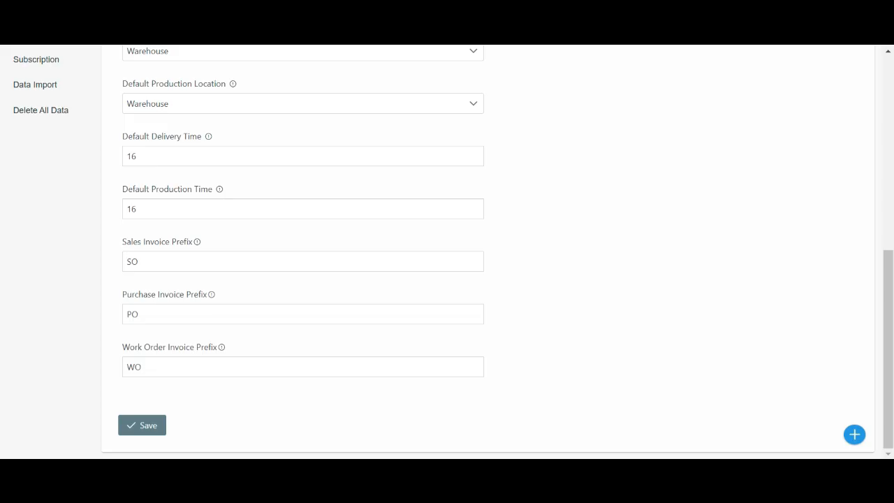
Step: Open the operations settings and view the form for creating an operation, leaving it without saving
scroll(446, 251, up, 10)
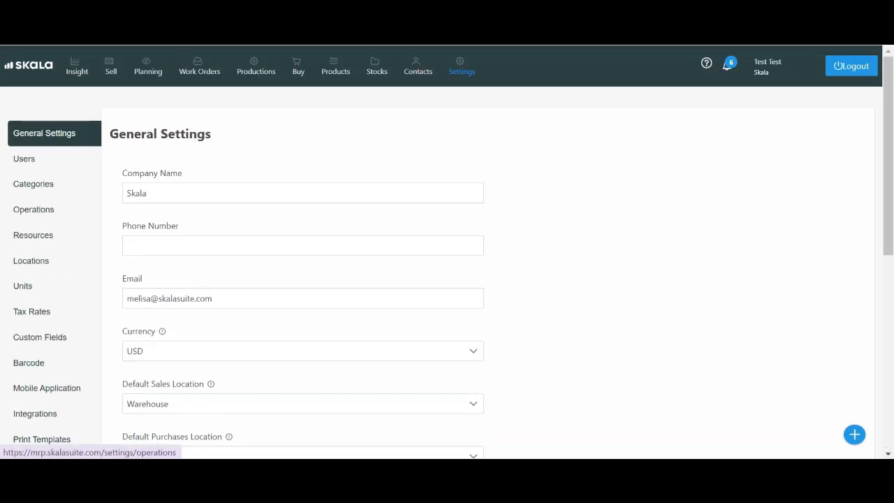
click(34, 210)
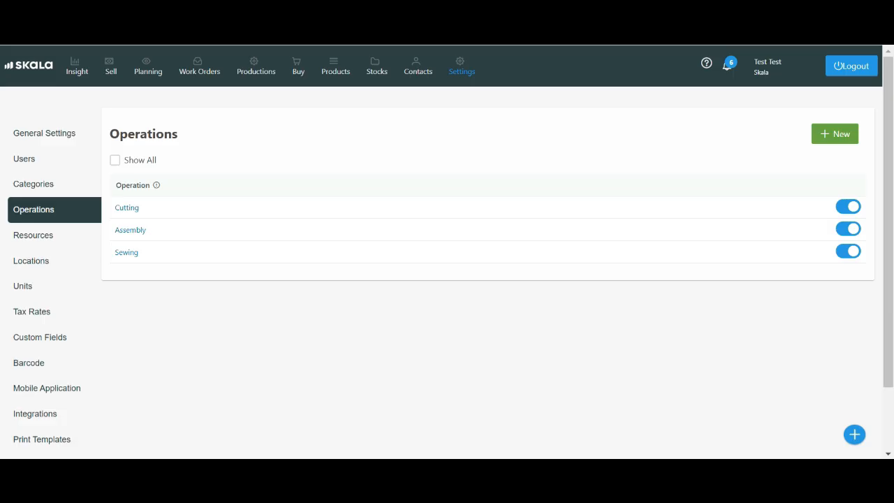
click(835, 134)
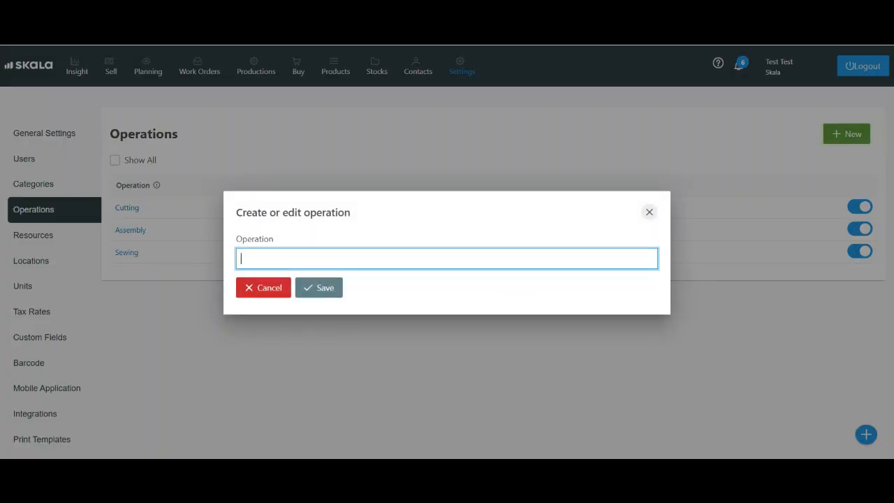
click(649, 211)
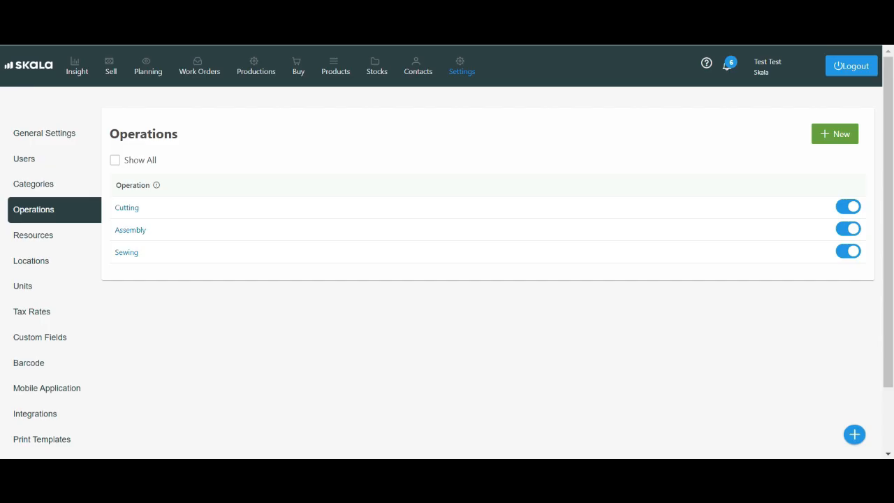
Step: Create a resource named Assembly with a cost of 37,00 in the resources settings, leaving Use Actual Cost off
click(32, 235)
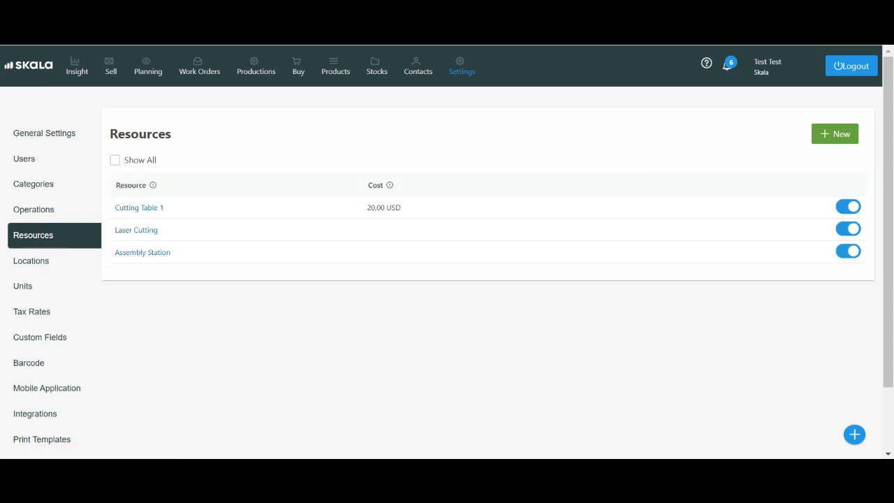
click(836, 134)
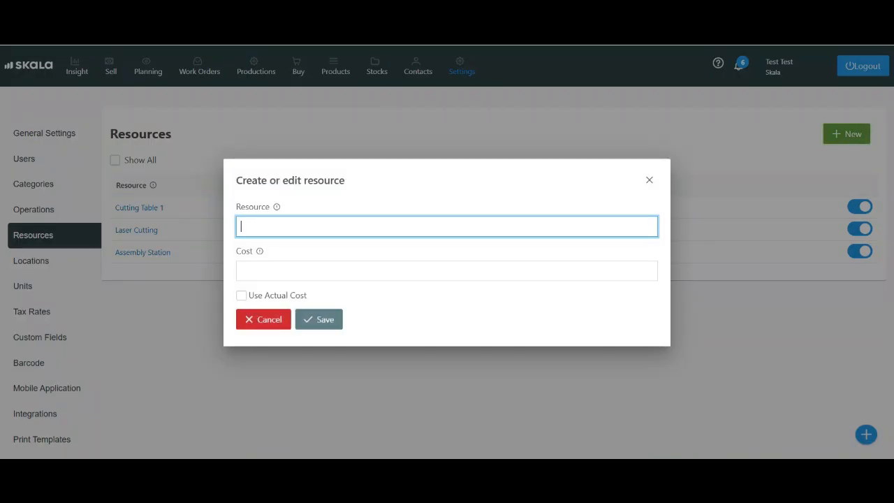
text(Assembly)
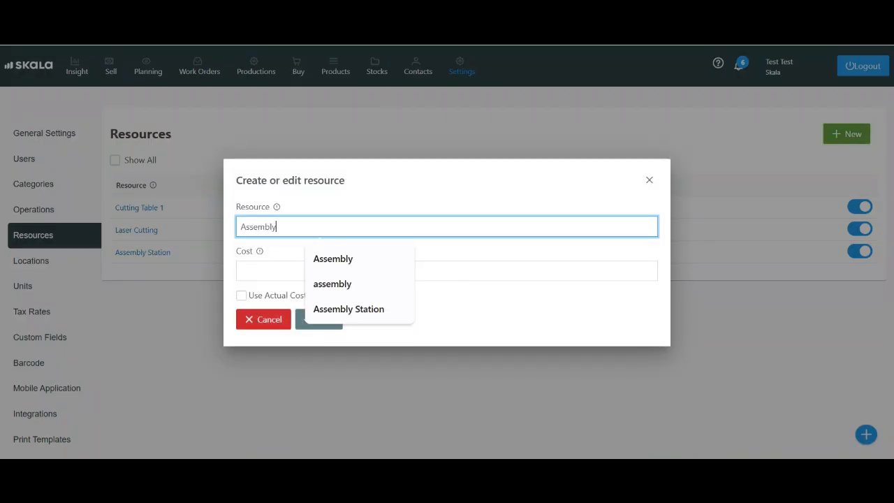
click(447, 271)
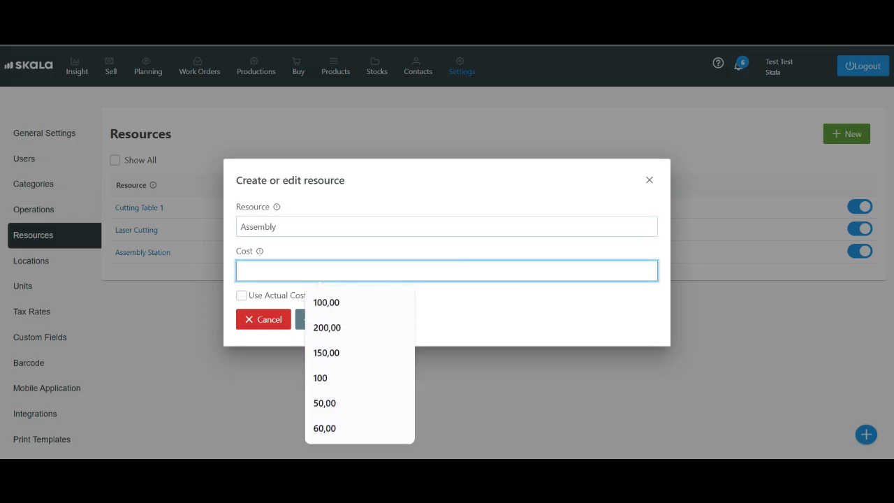
text(37,00)
key(Tab)
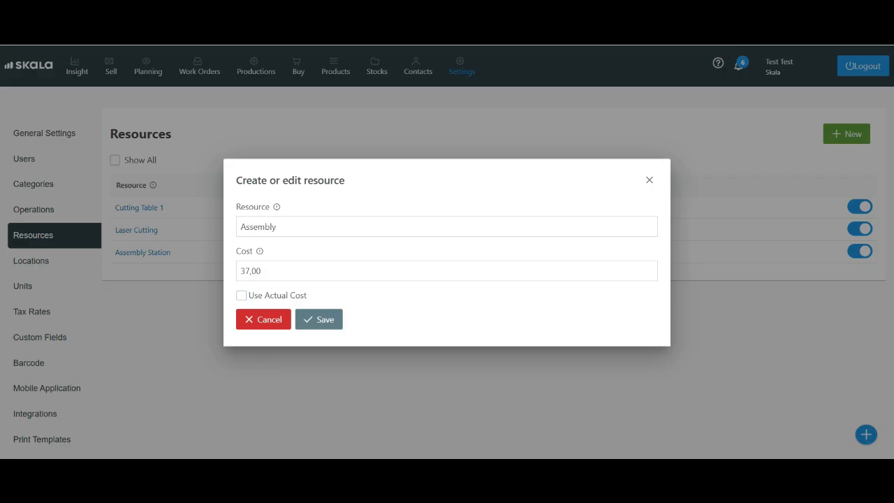
click(242, 296)
click(242, 295)
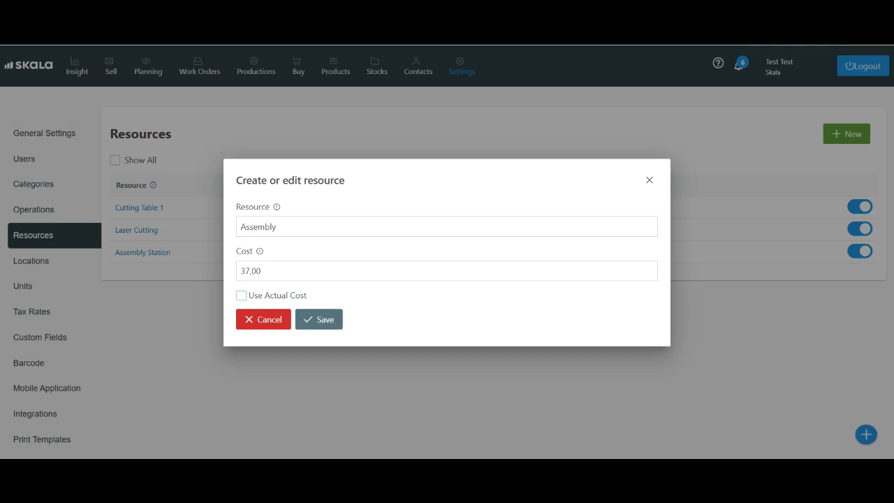
click(319, 319)
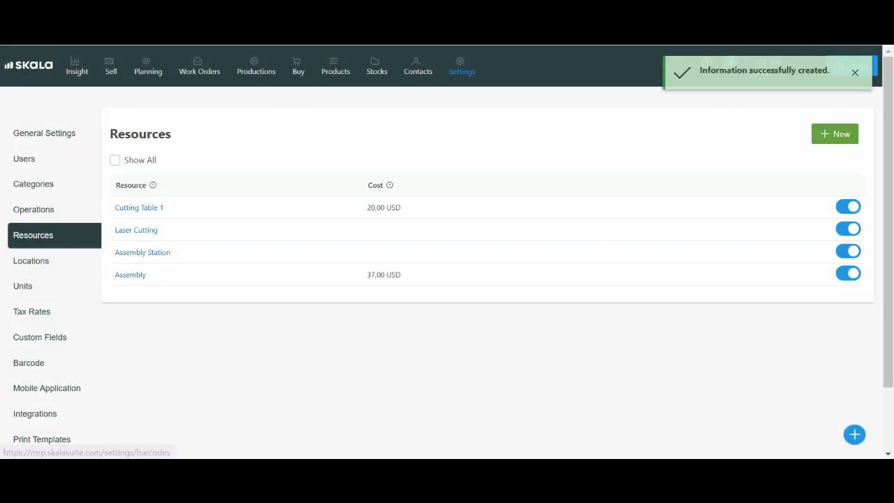
Step: Open the integrations settings and review the services that can be connected
scroll(35, 336, down, 2)
click(35, 336)
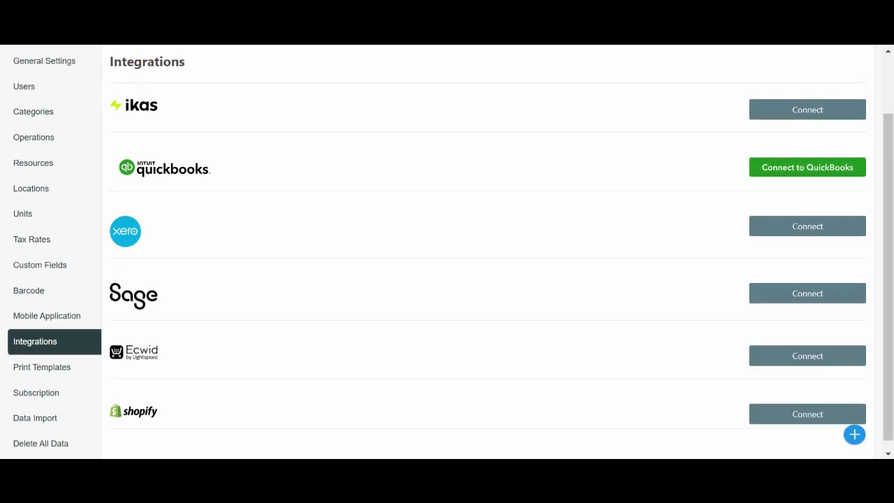
scroll(447, 279, up, 2)
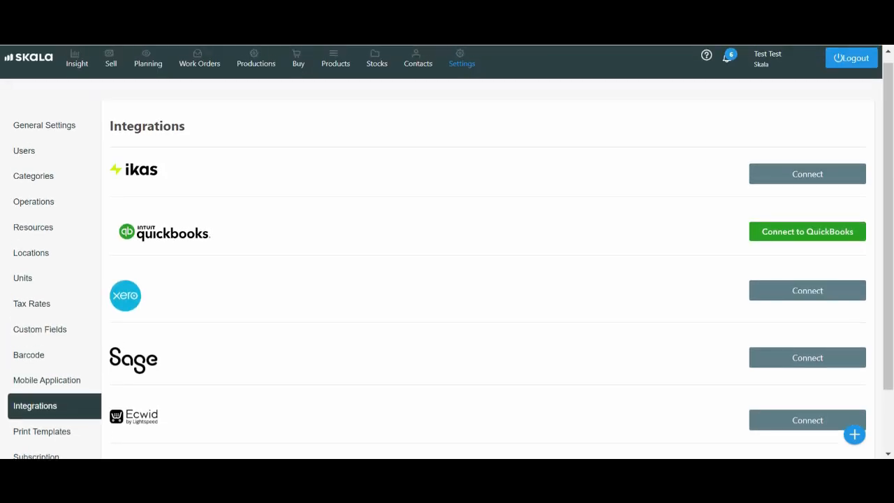
scroll(447, 279, down, 2)
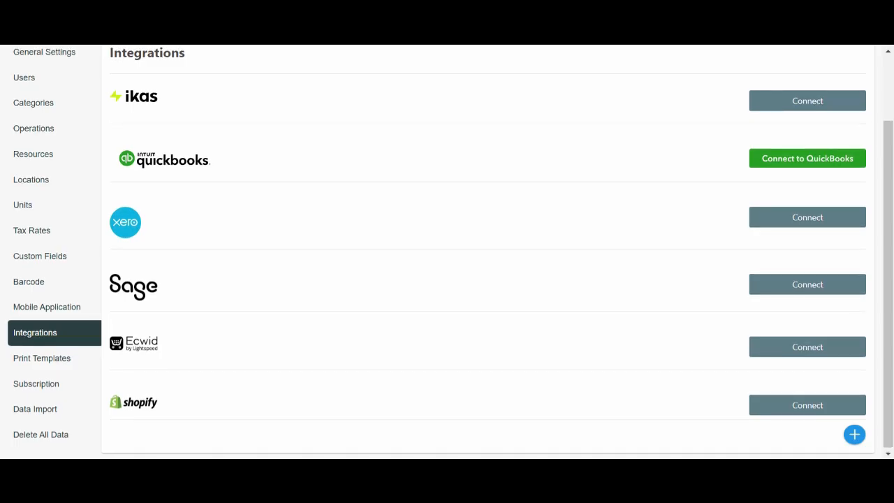
scroll(446, 280, up, 2)
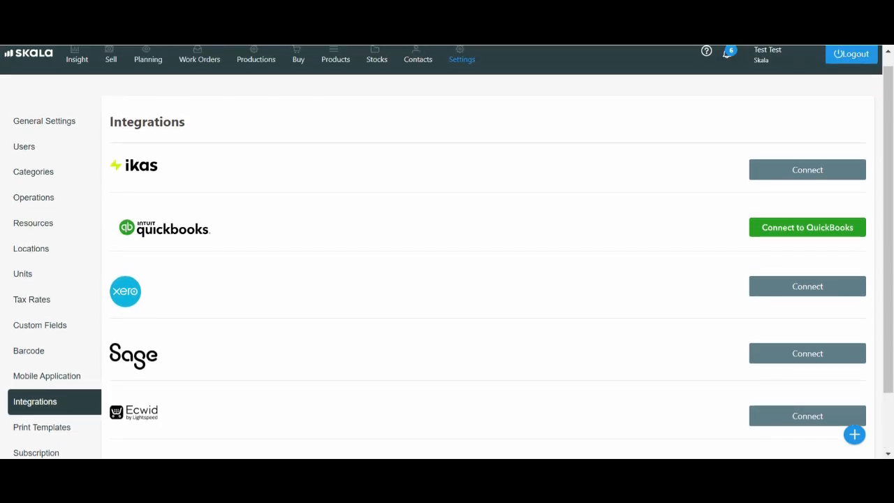
scroll(447, 279, up, 1)
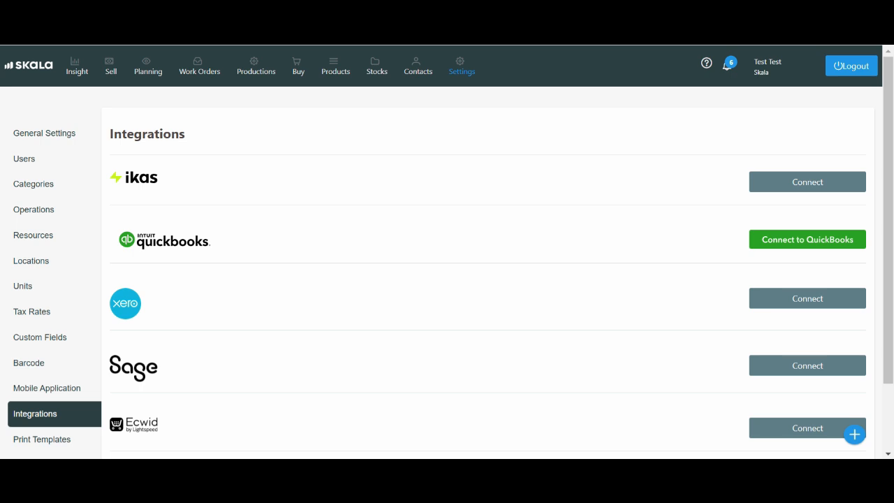
Step: Create a new material card named Door and save it
click(854, 435)
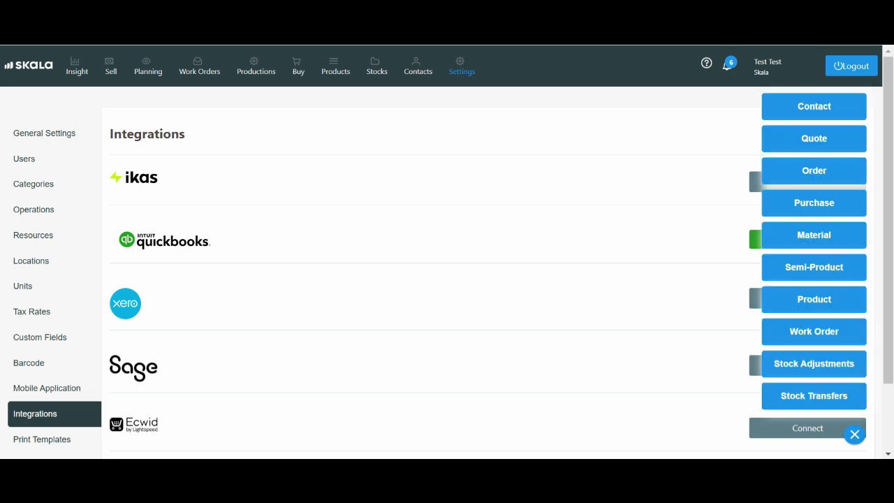
click(815, 236)
click(30, 181)
text(D)
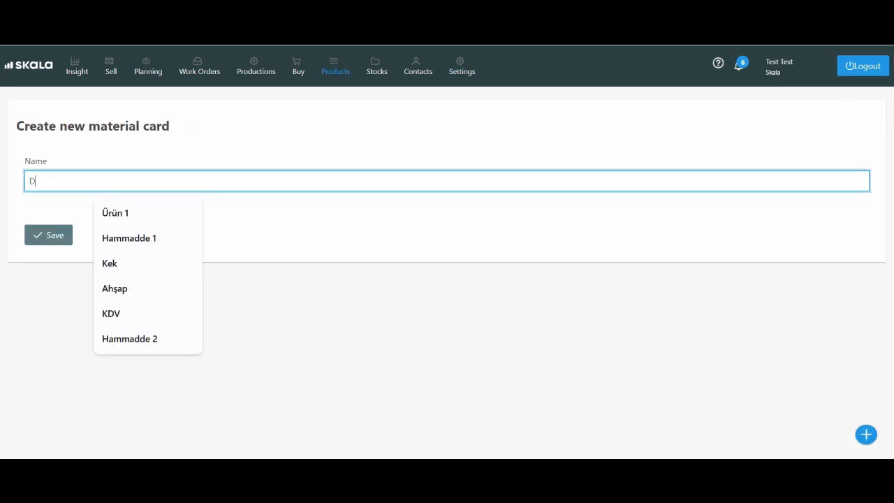
text(oor)
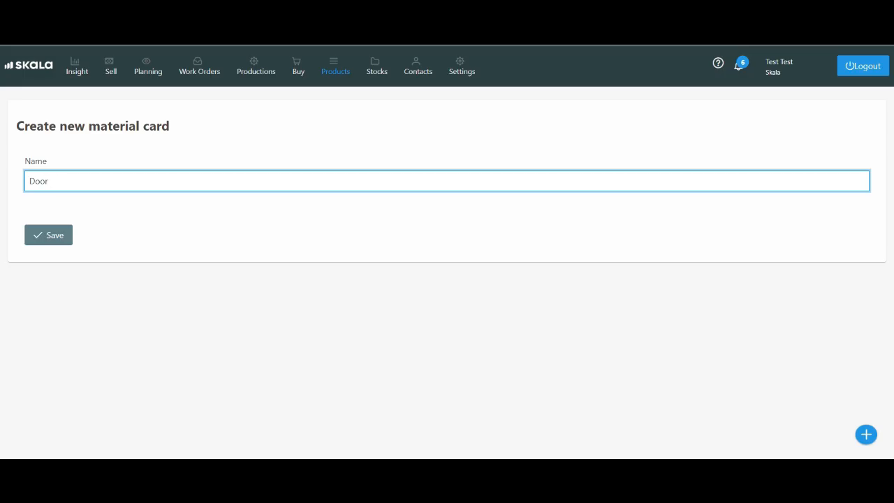
key(Return)
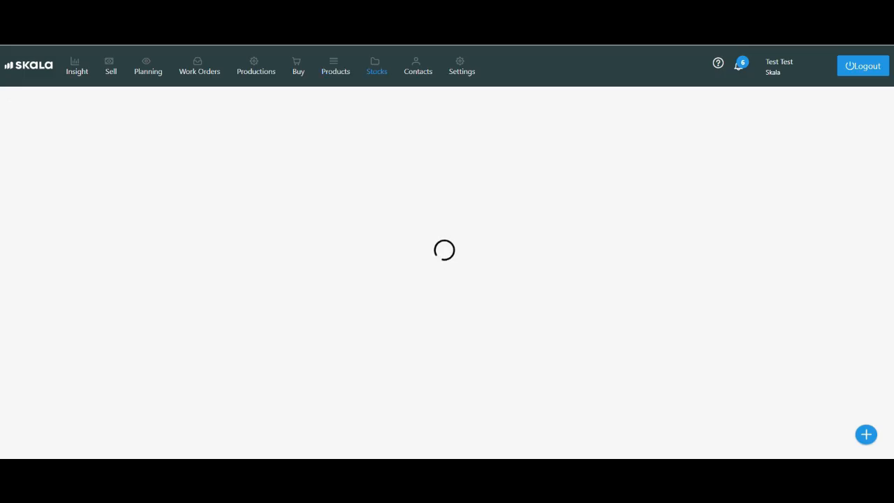
Step: View the currency options and set the tax to VAT on the Door material card
click(726, 290)
click(726, 290)
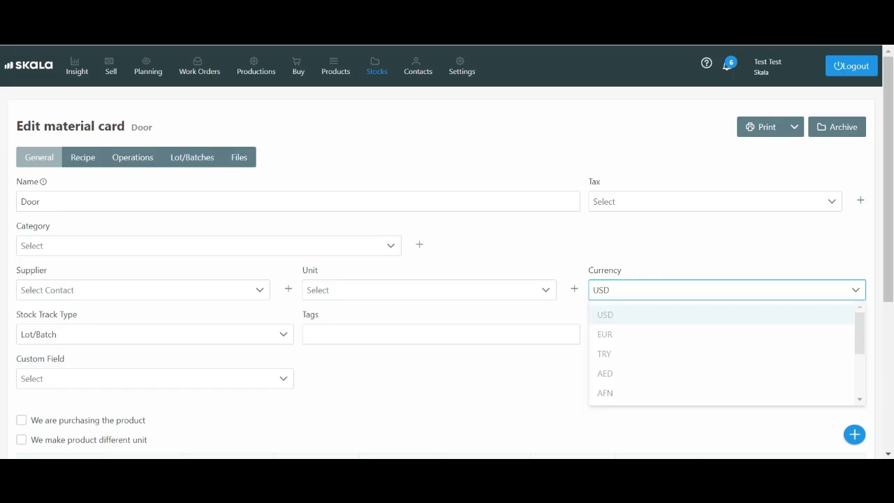
click(715, 202)
click(604, 294)
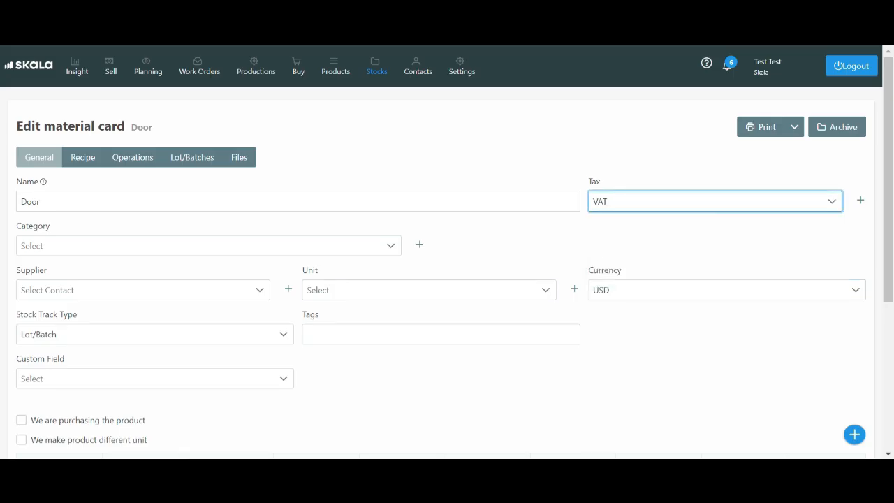
Step: Set the Door card's unit to Pcs. and its stock track type to Standard, and save the card
click(429, 290)
scroll(391, 402, down, 2)
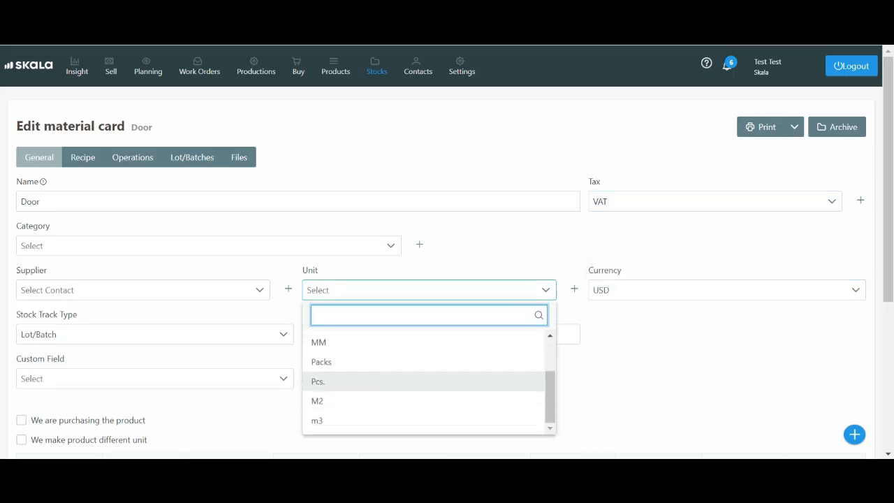
click(391, 382)
scroll(391, 381, down, 5)
click(153, 86)
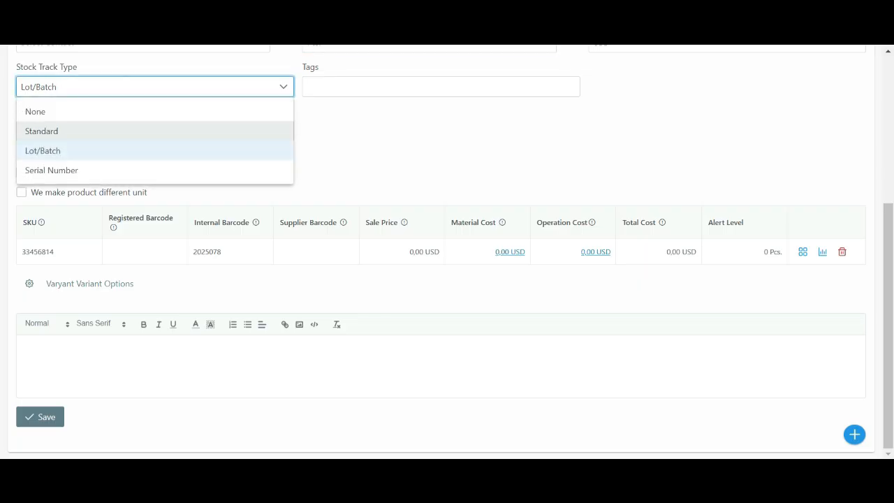
click(70, 131)
click(40, 417)
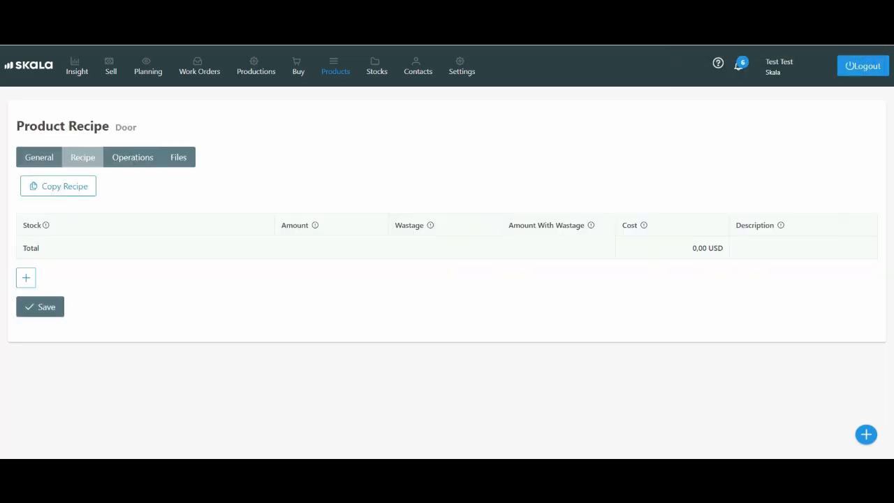
Step: Add the materials Wooden Board, Hing and Screw to the Door's product recipe
click(26, 277)
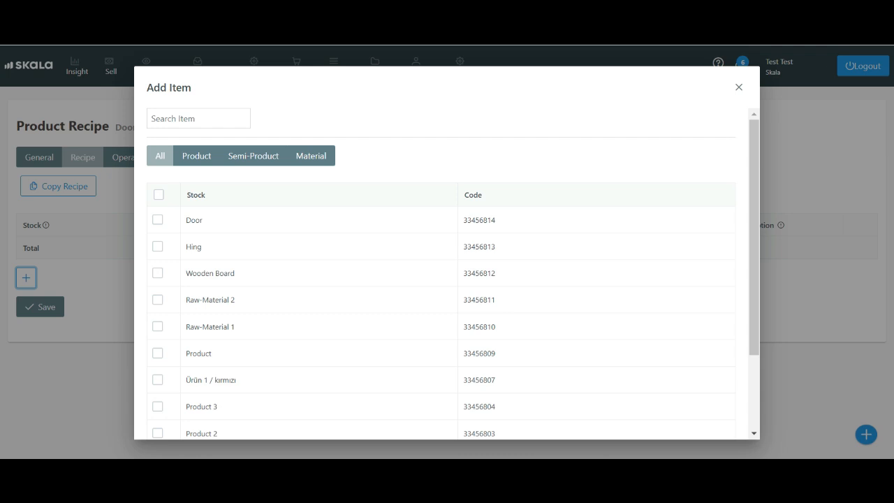
click(198, 119)
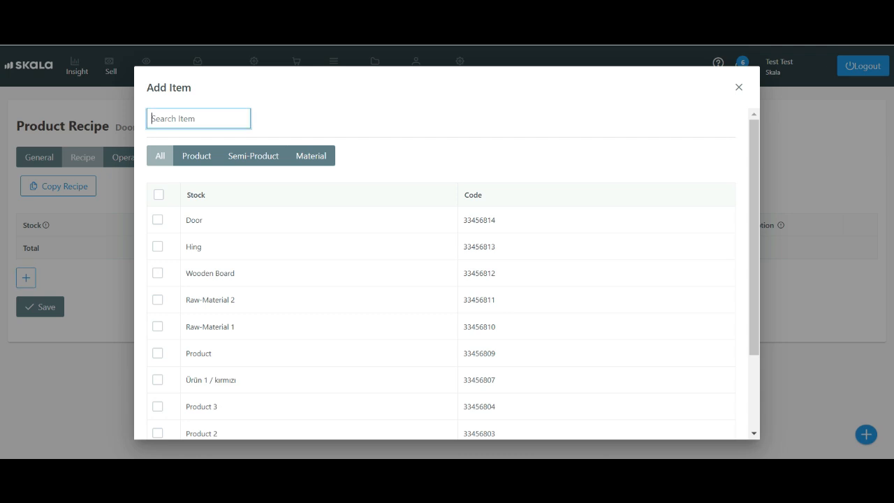
click(311, 156)
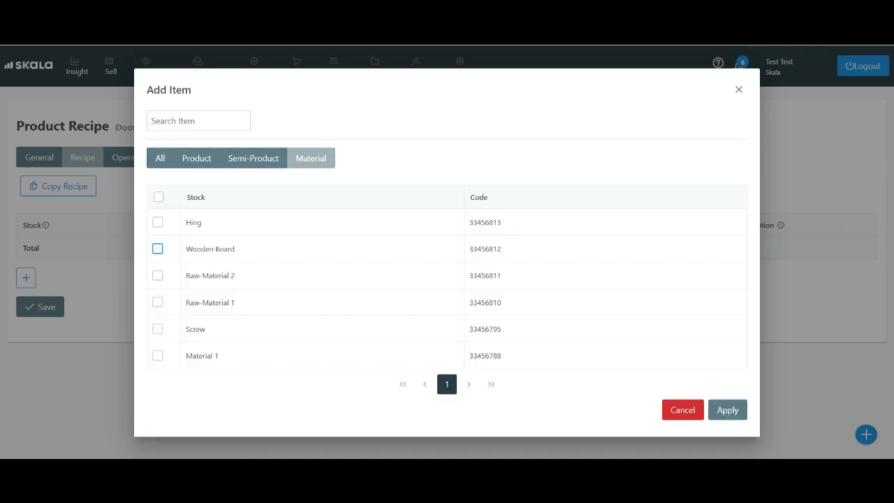
click(158, 248)
click(158, 222)
click(158, 329)
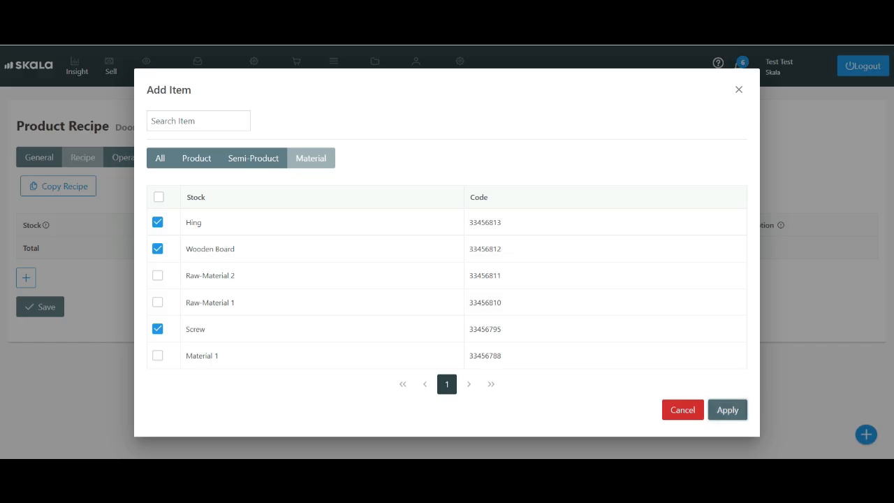
click(727, 410)
Step: Set the recipe amounts to 10 M2 of Wooden Board, 3 Hing and 30 Screw pieces, and save the recipe
click(305, 249)
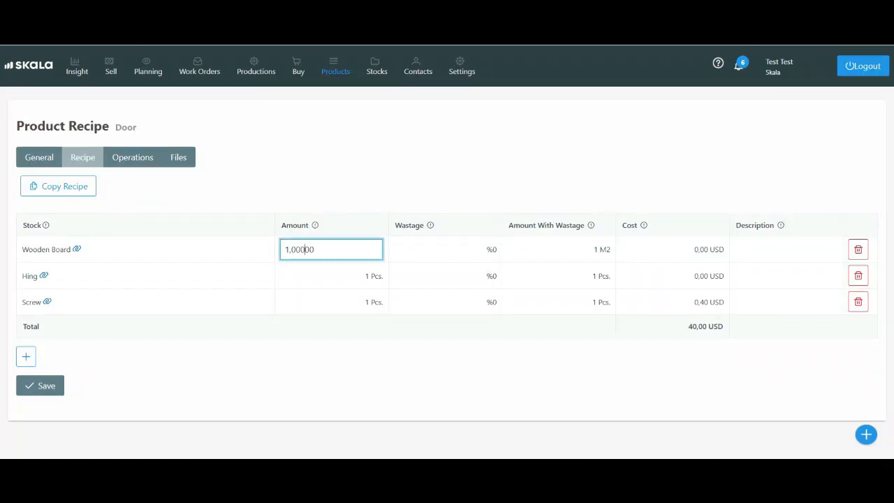
text(0)
click(322, 276)
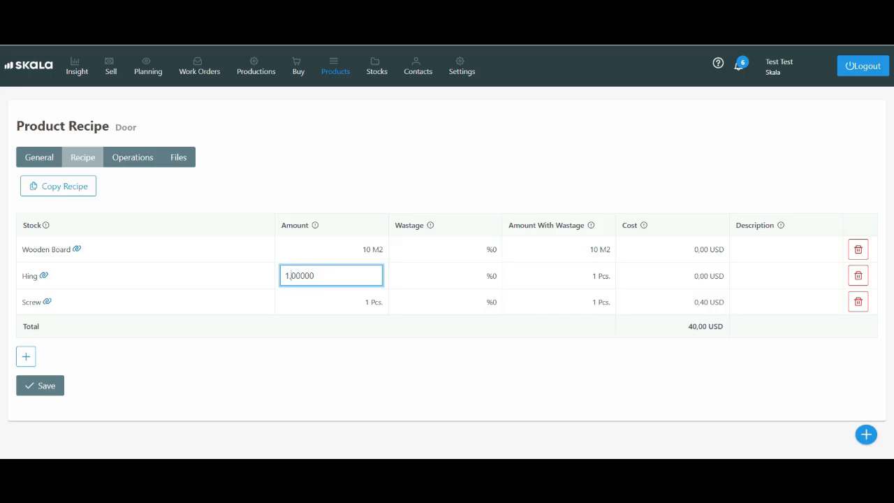
key(BackSpace)
text(3)
click(310, 302)
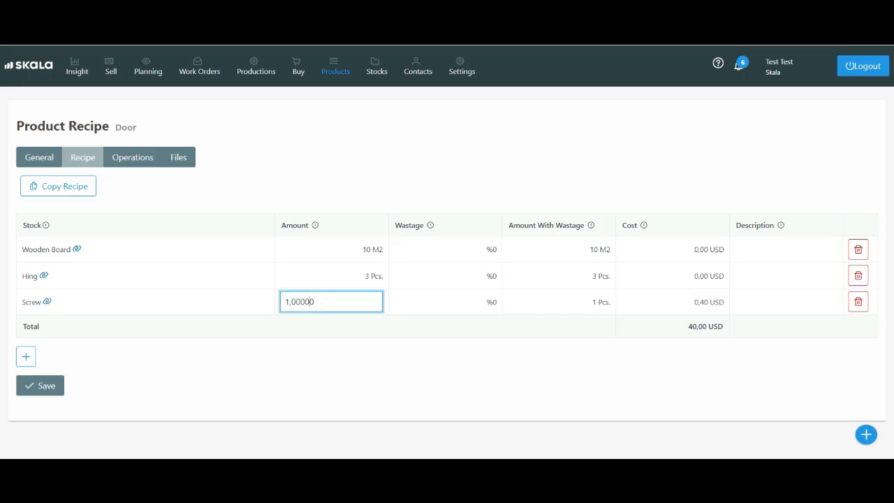
key(BackSpace)
text(30)
click(175, 377)
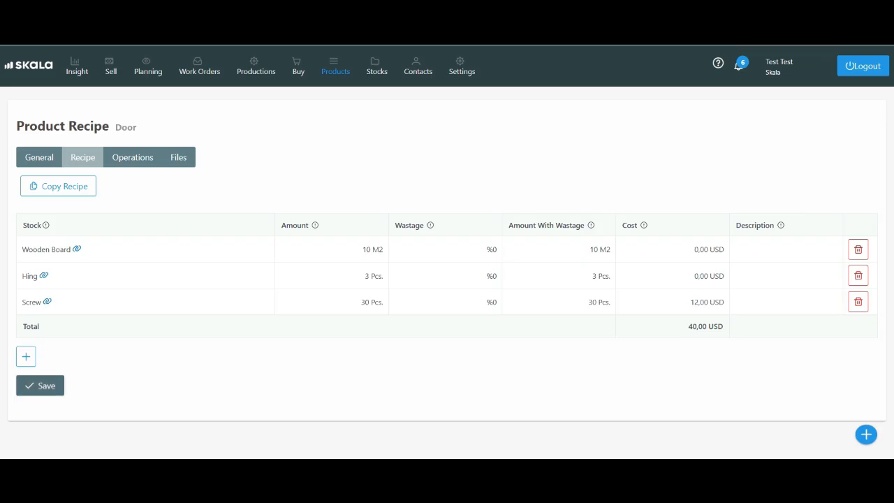
click(40, 386)
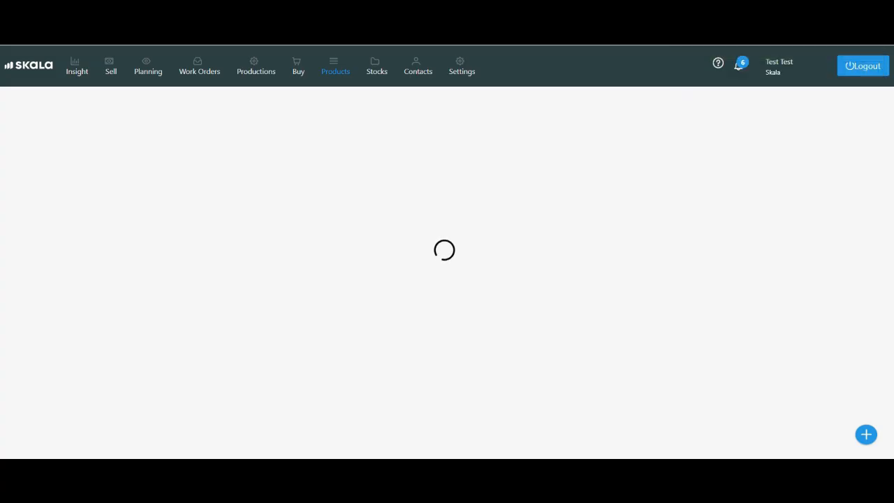
Step: Add a Cutting operation on Cutting Table 1 and an Assembly operation on Assembly Station to the Door, and save them
click(26, 218)
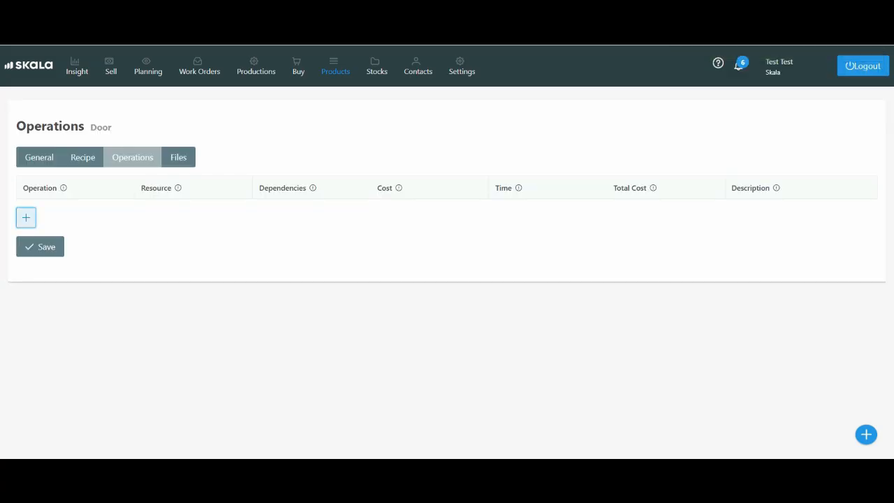
click(26, 244)
click(75, 238)
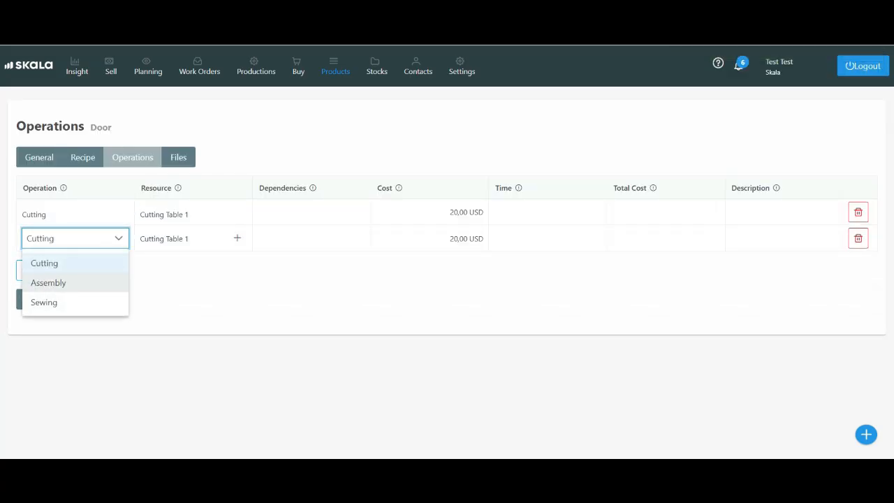
click(48, 282)
click(194, 239)
click(180, 301)
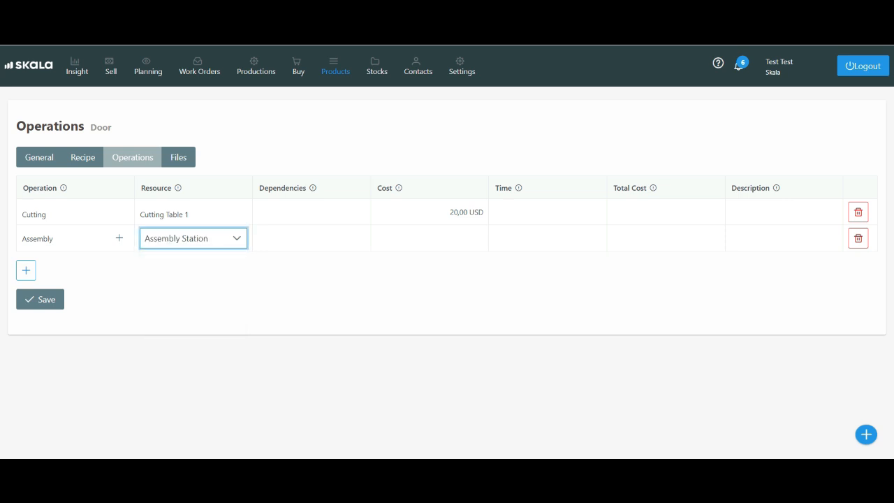
click(40, 299)
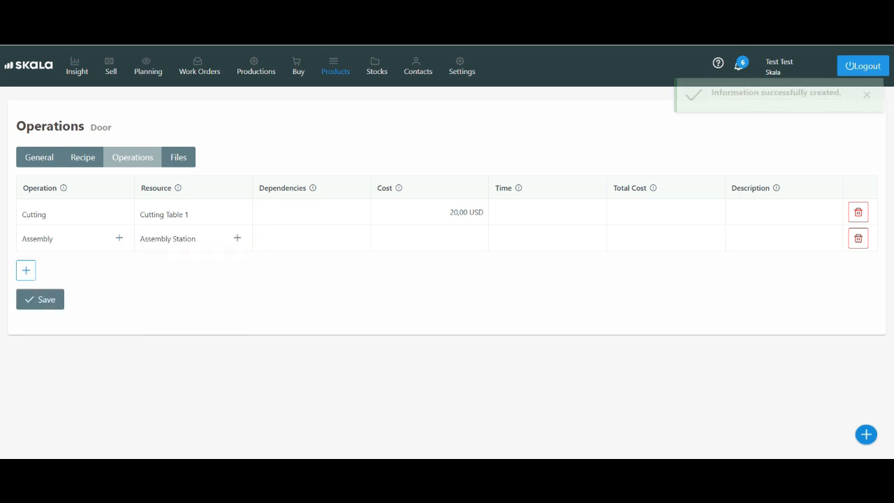
Step: Create a contact of type Customer named Customer 1 and enter a customer code
click(865, 434)
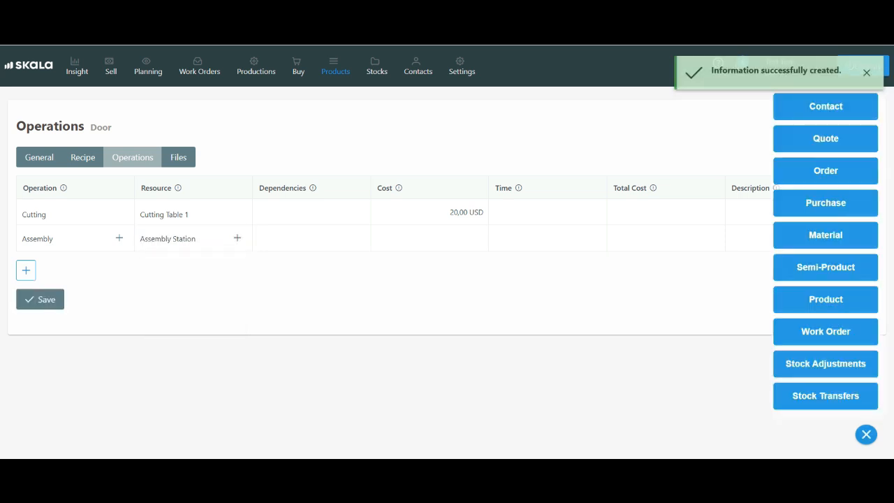
click(825, 107)
click(441, 172)
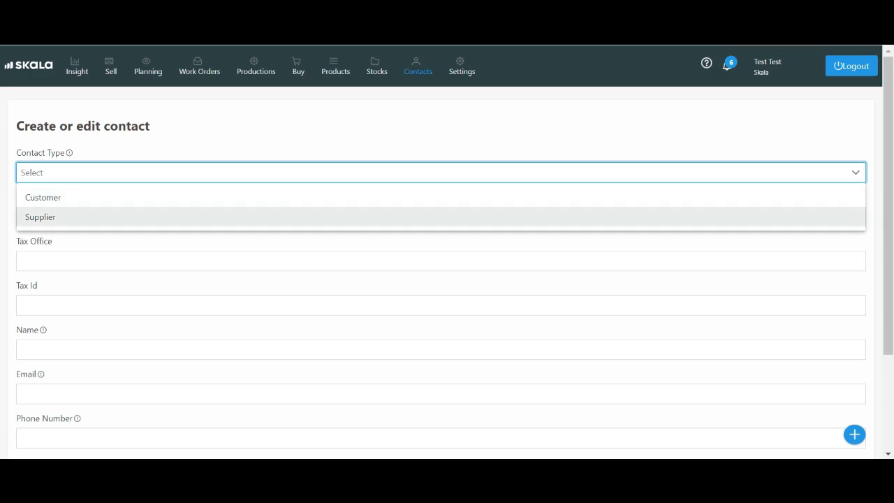
click(440, 198)
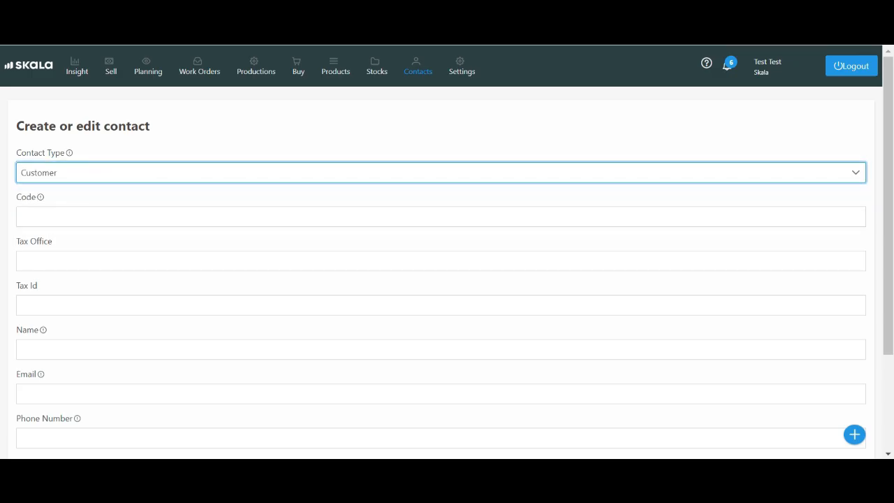
click(441, 349)
text(Cust)
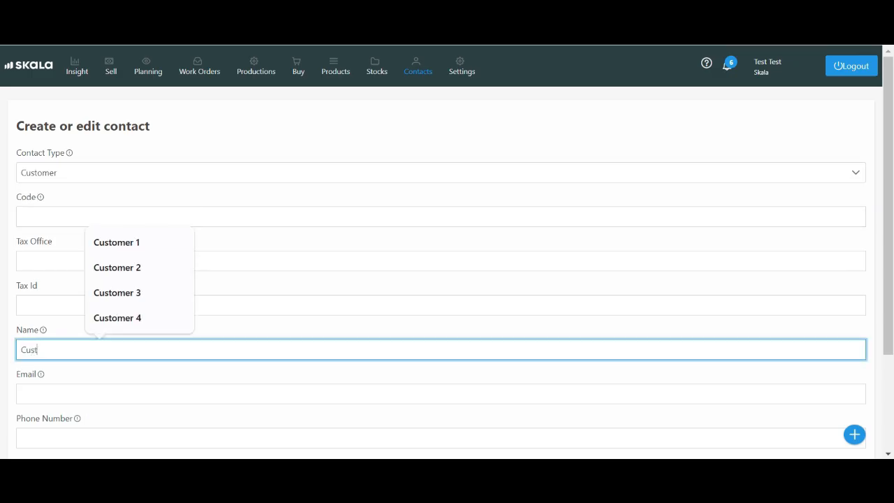
text(omer 1)
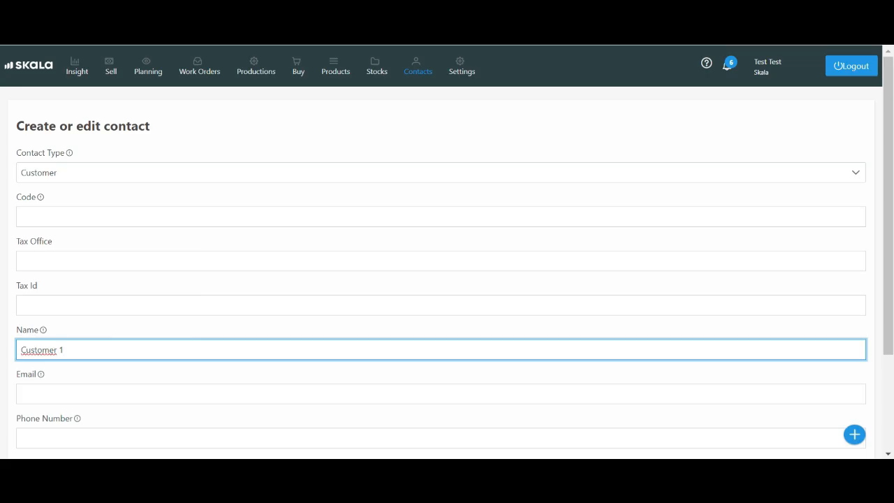
click(441, 217)
text(10)
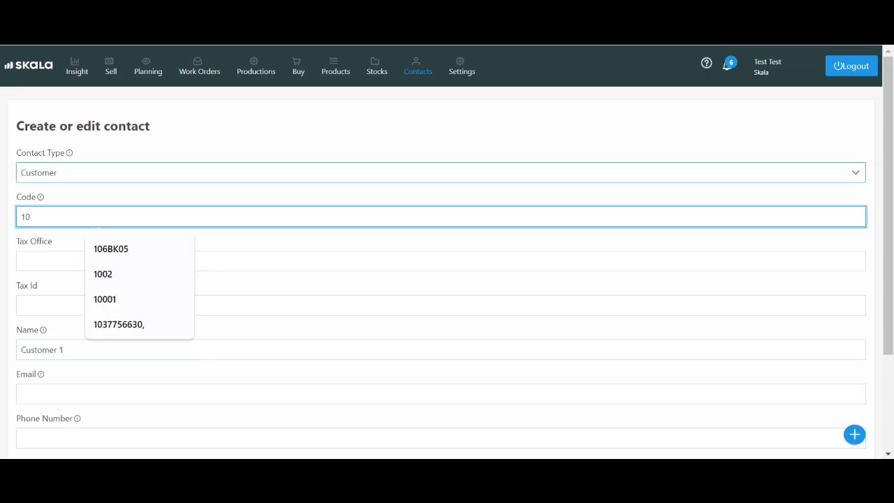
Step: Reselect Customer as the contact type, check the remaining contact fields and save the contact
click(441, 172)
click(440, 198)
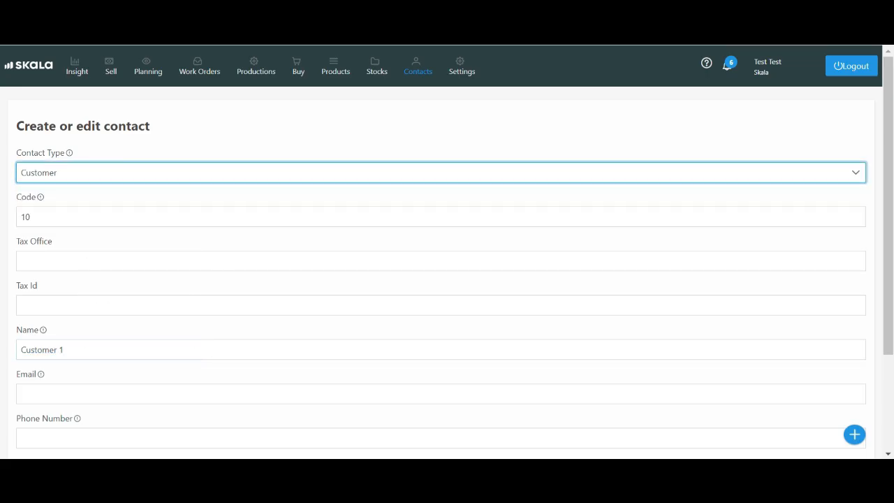
scroll(446, 279, down, 2)
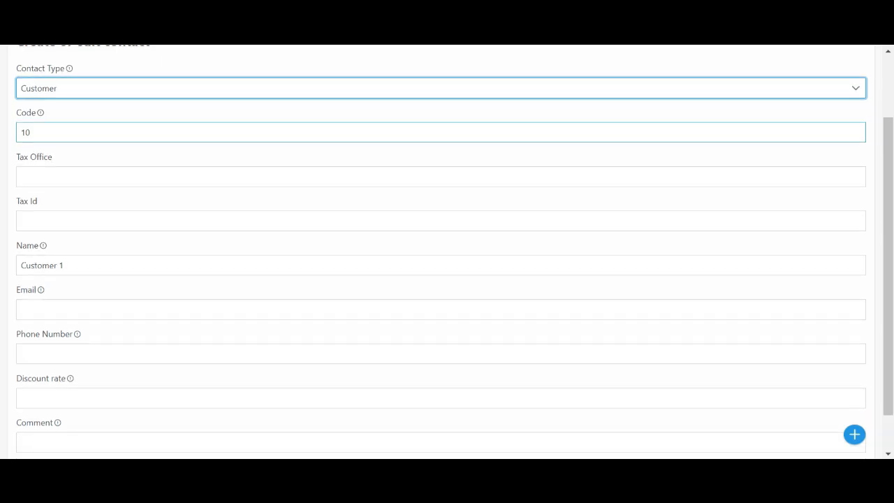
scroll(441, 251, up, 2)
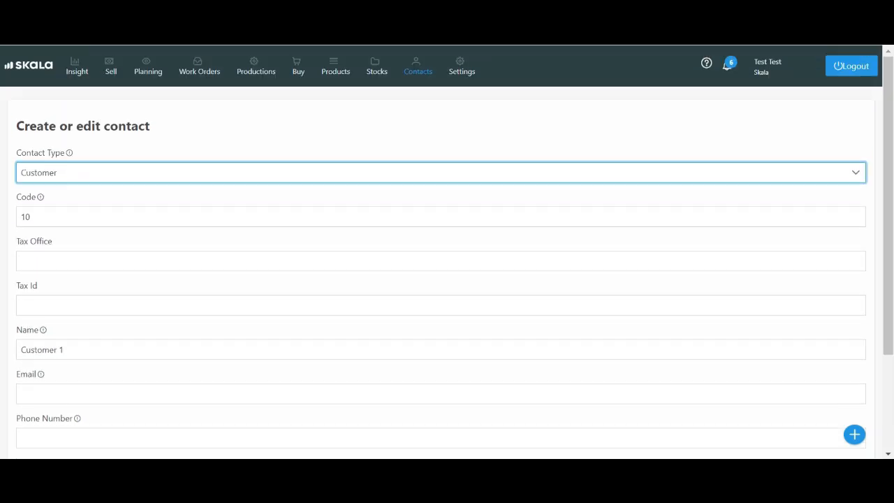
click(441, 173)
click(440, 198)
scroll(441, 251, down, 1)
scroll(446, 251, down, 1)
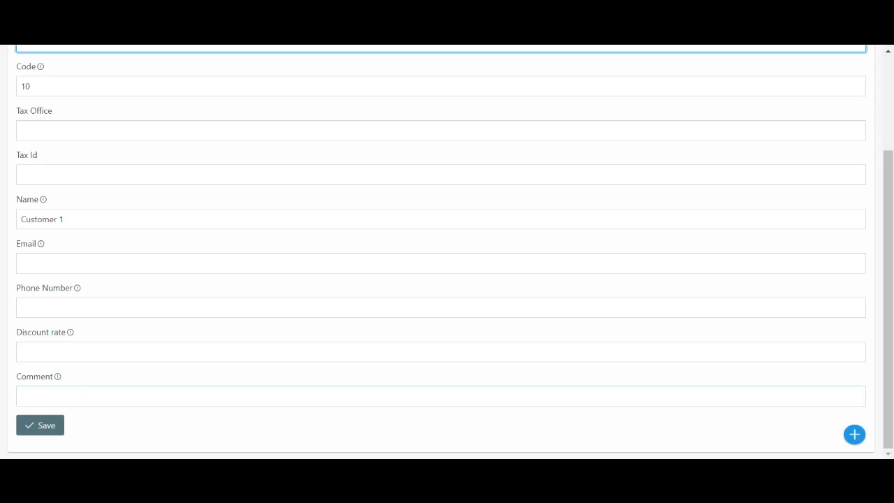
click(39, 425)
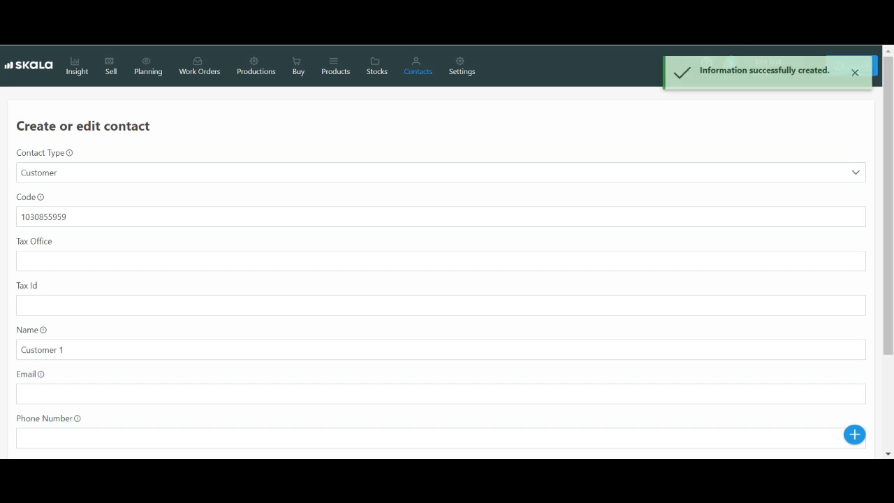
Step: Start a new sales order and select Customer 1 as its customer
click(854, 434)
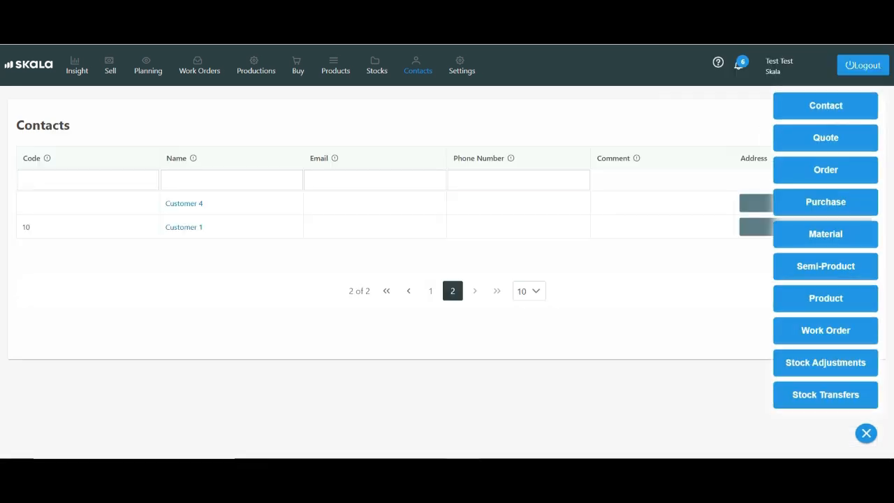
click(825, 138)
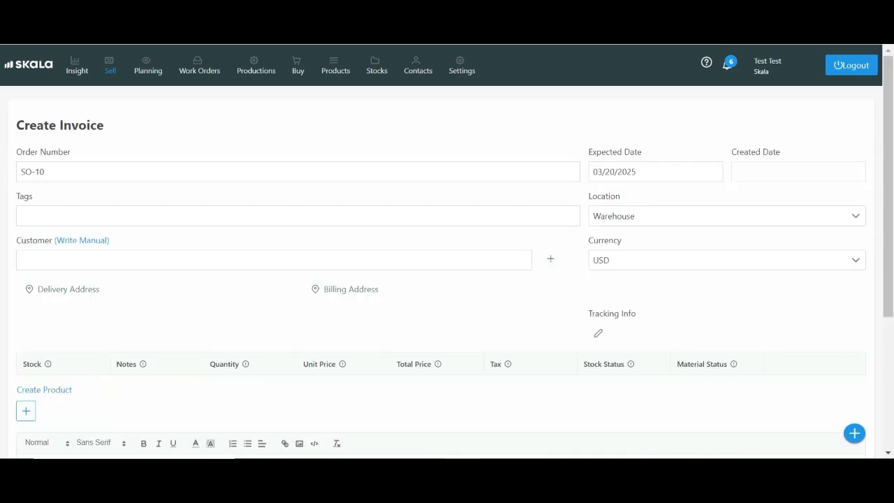
text(cust)
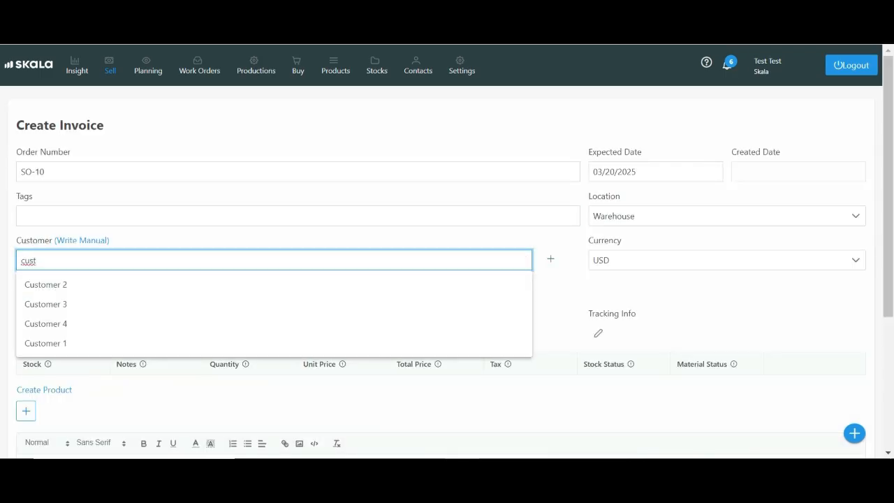
click(46, 343)
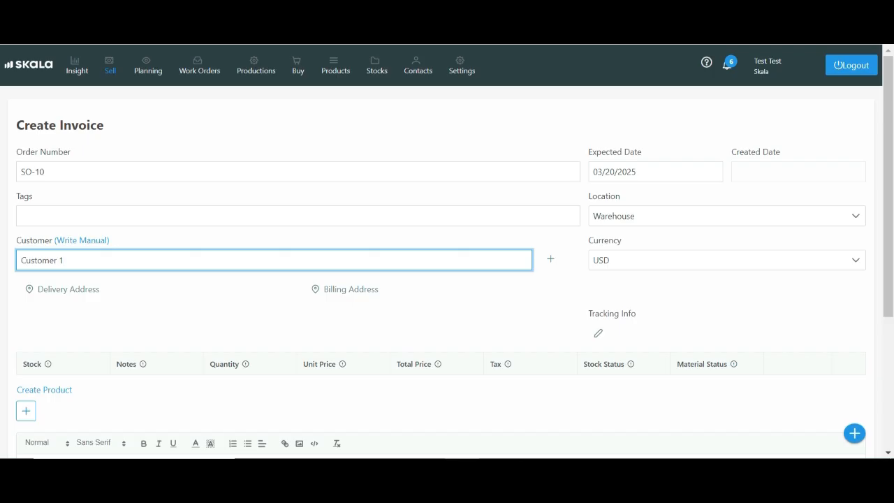
Step: Add the Door product to the sales order with a unit price of 200,00 USD and save the order
click(26, 411)
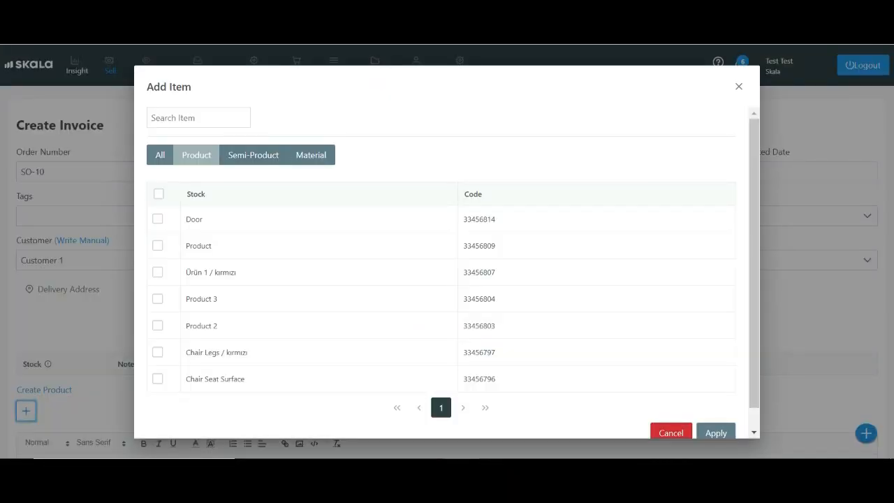
click(157, 219)
click(716, 433)
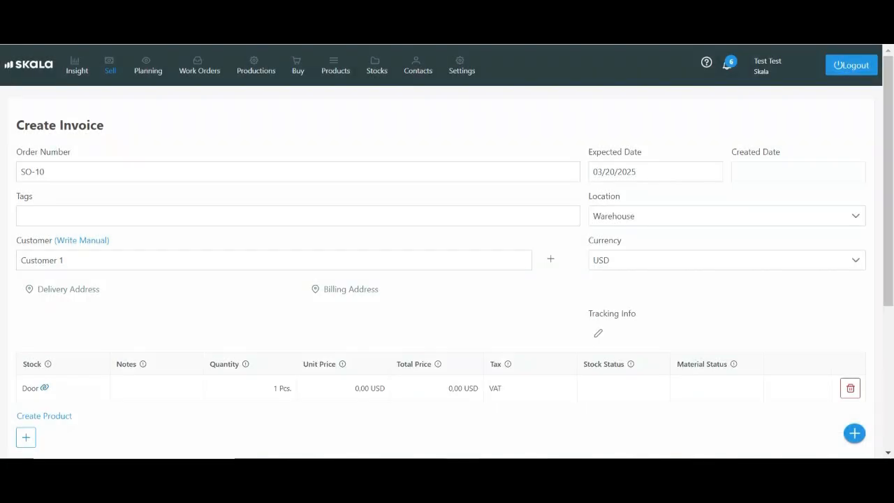
scroll(342, 260, down, 1)
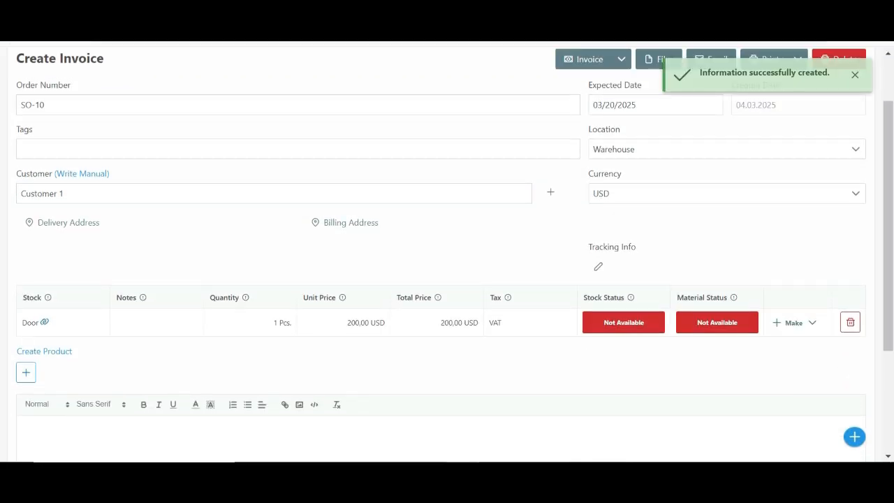
Step: Create a make-for-batch work order from the sales order's Door line, check its materials and operations, and save it
click(794, 322)
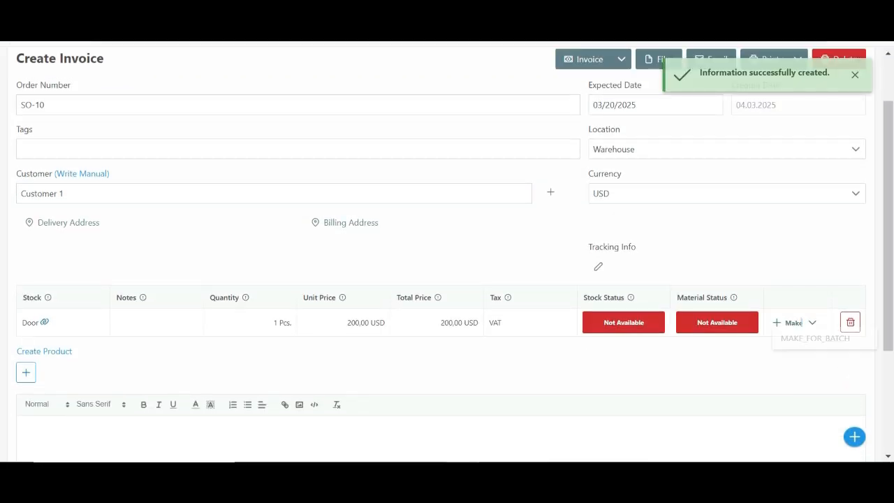
click(816, 340)
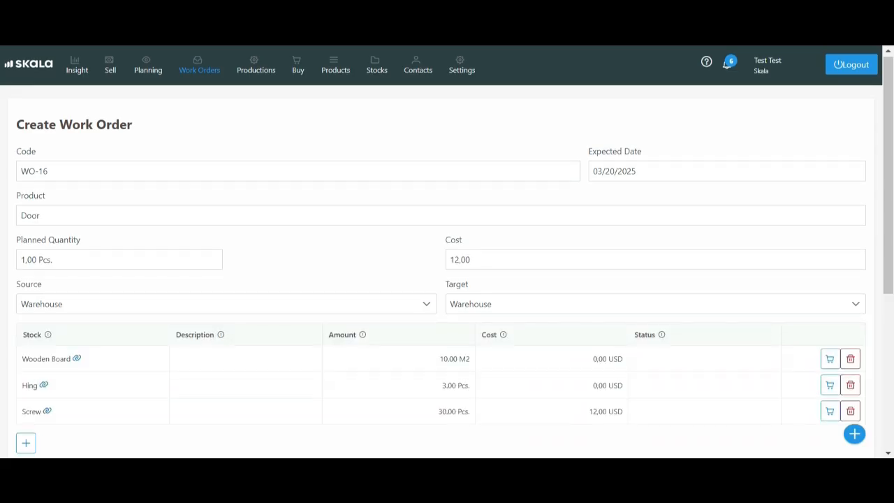
scroll(447, 251, down, 2)
scroll(446, 251, down, 2)
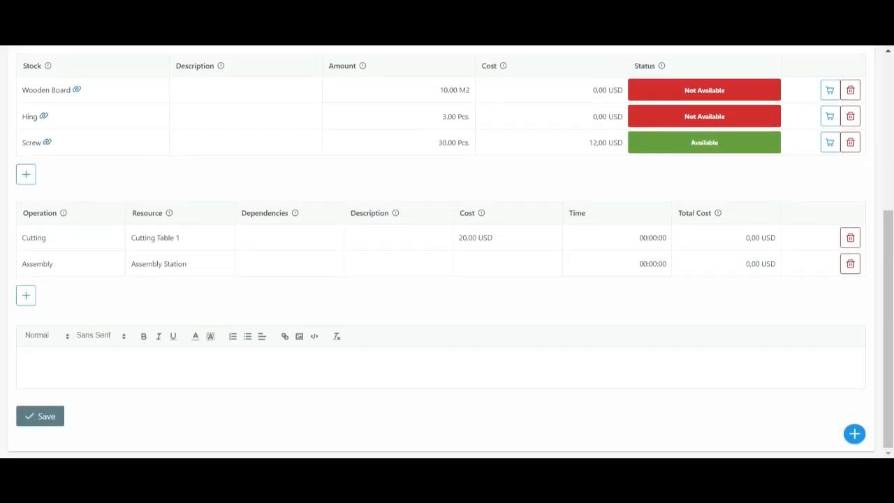
scroll(447, 251, up, 3)
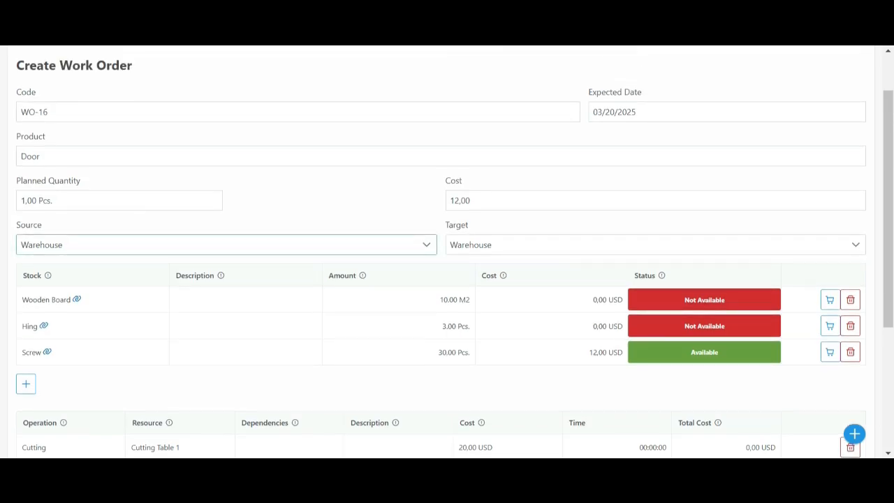
click(118, 200)
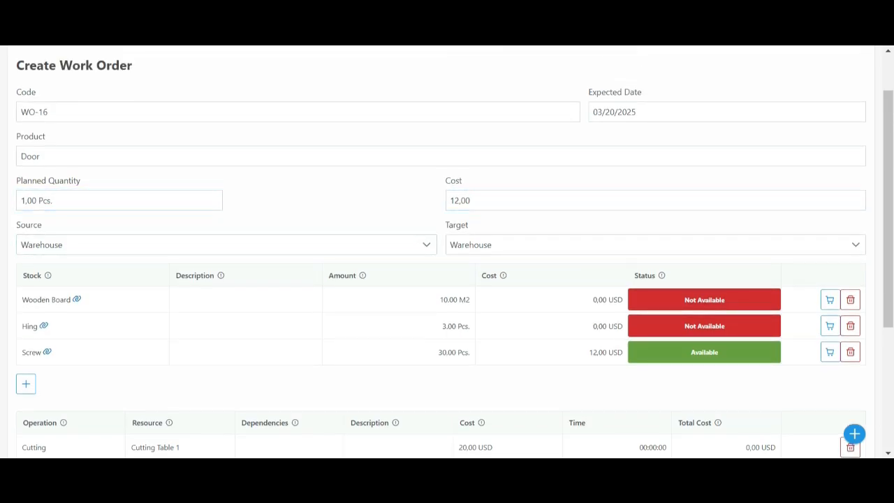
scroll(447, 251, down, 3)
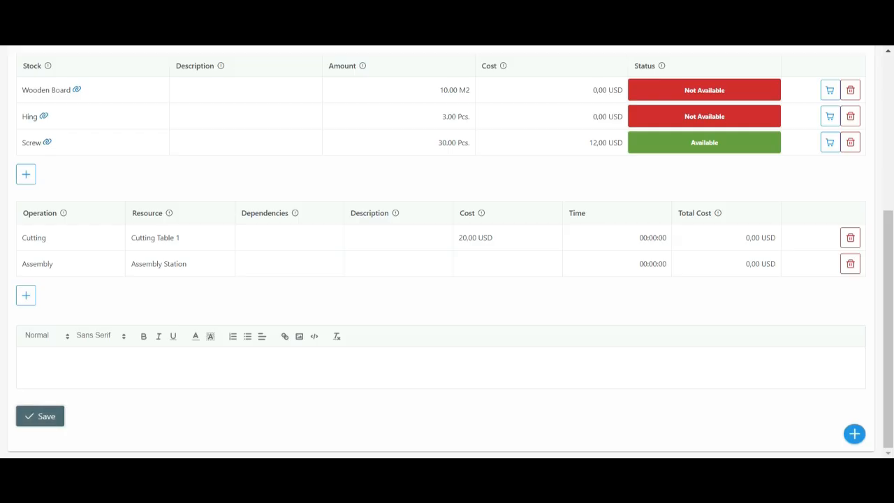
click(39, 415)
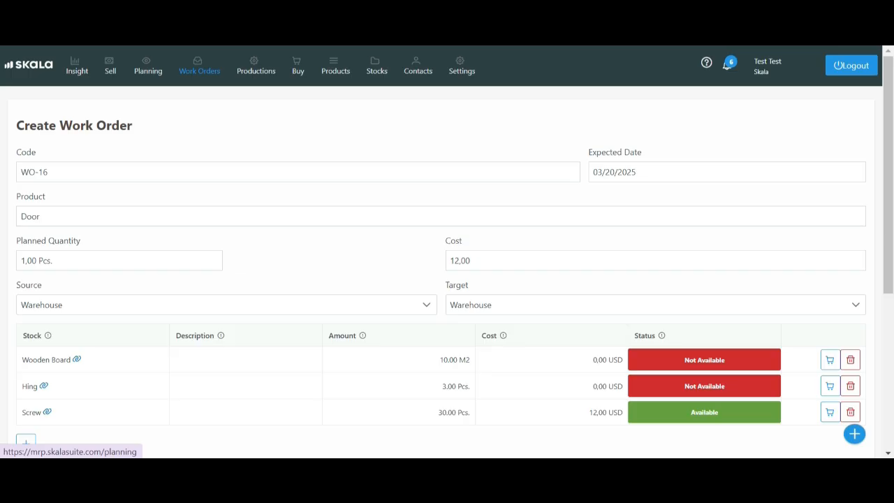
Step: In the material planning list, add Wooden Board and Hing to a purchase request and create the request
click(148, 66)
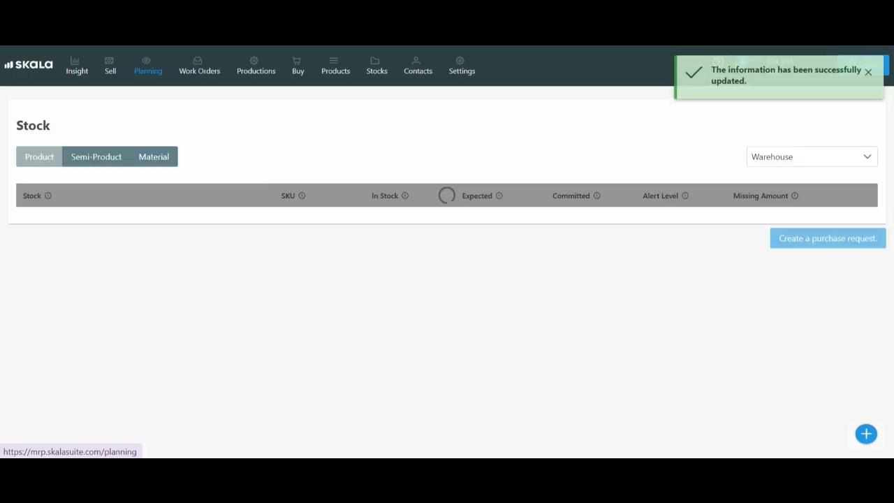
click(153, 157)
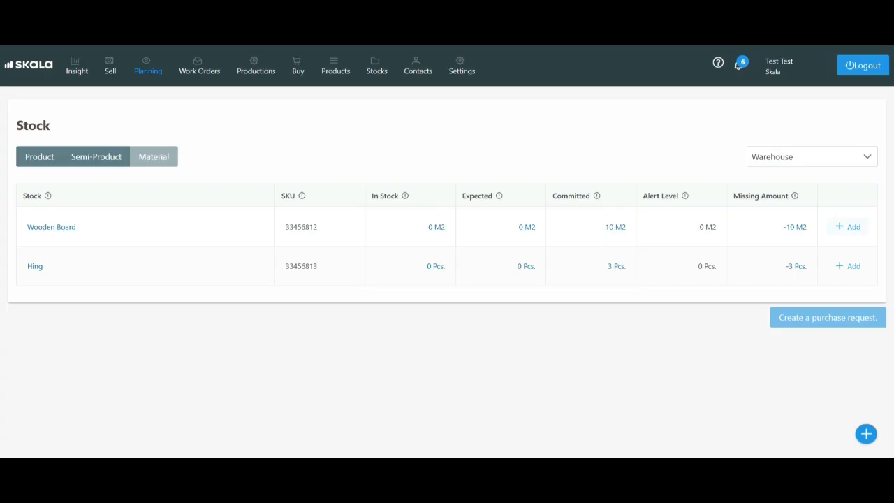
click(848, 227)
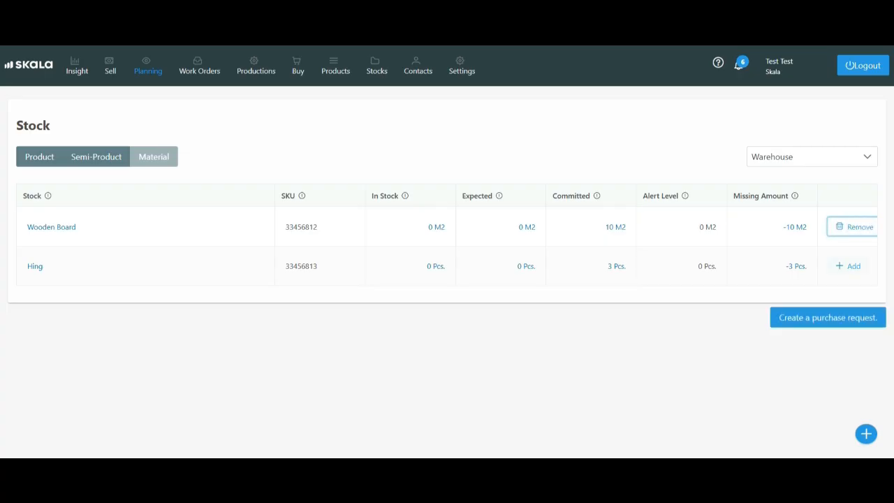
click(848, 266)
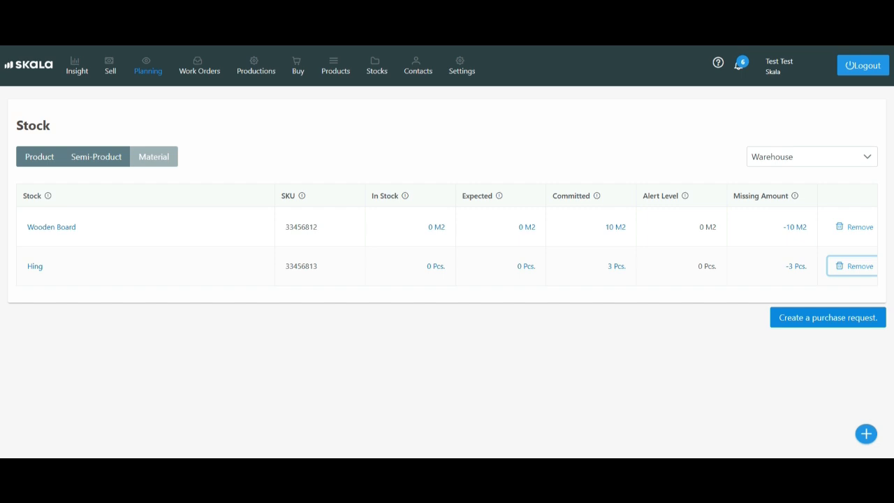
click(827, 317)
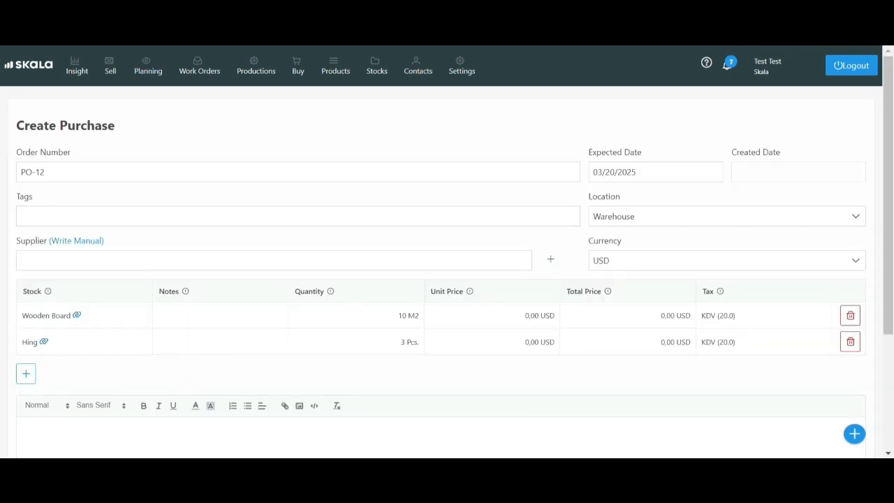
Step: Fill in the supplier on the purchase order for Wooden Board and Hing, and save the order
key(Tab)
key(Tab)
key(Tab)
text(me)
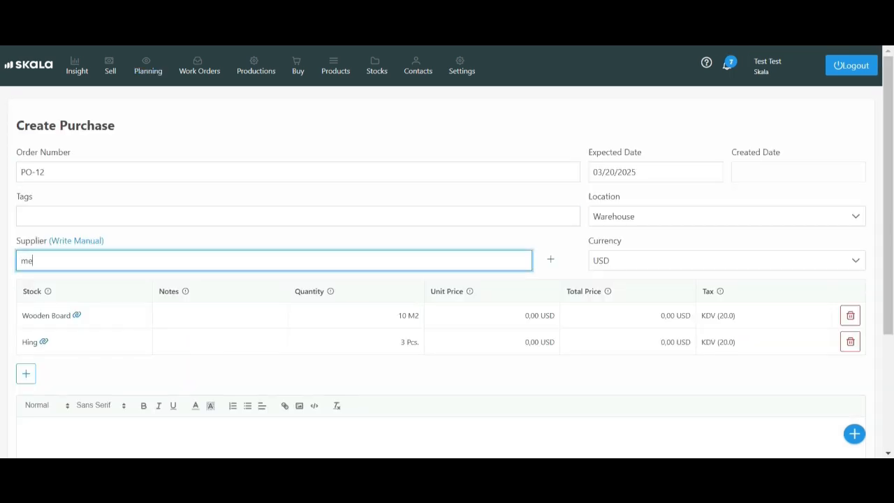
text(l)
click(39, 305)
scroll(440, 251, down, 3)
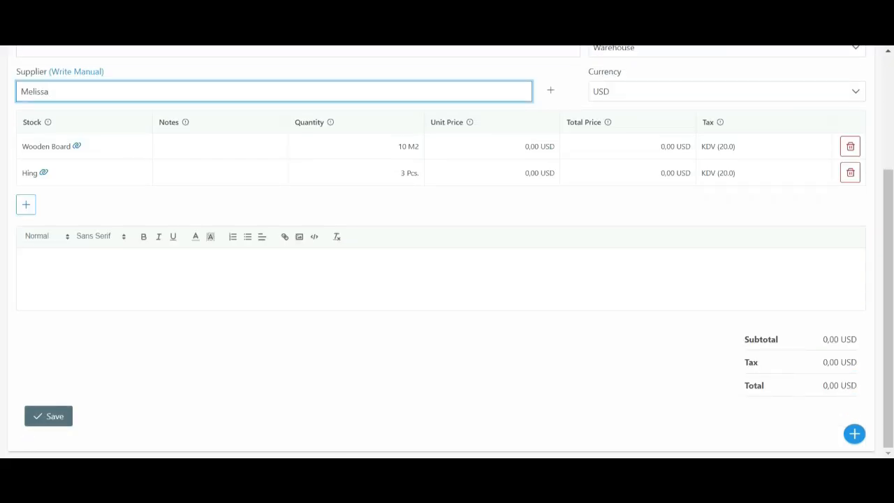
click(48, 416)
Step: Mark the new purchase order for Wooden Board and Hing as received in the purchases list
click(298, 65)
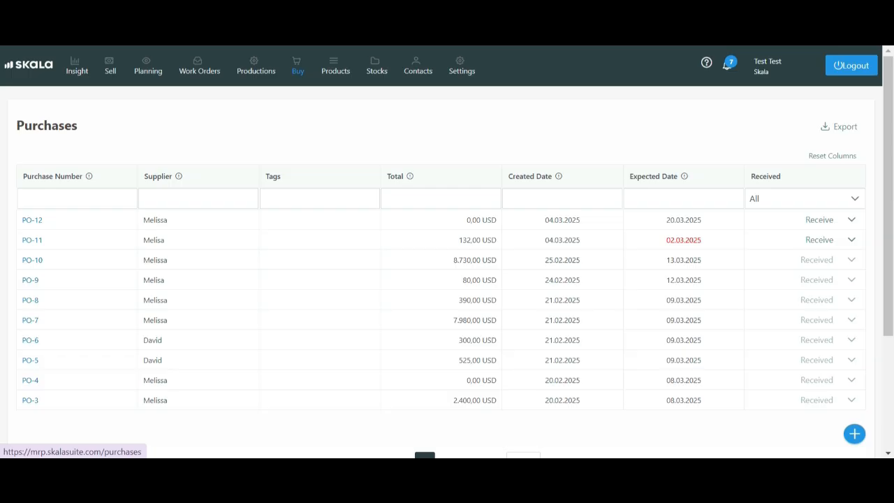
click(851, 220)
click(786, 263)
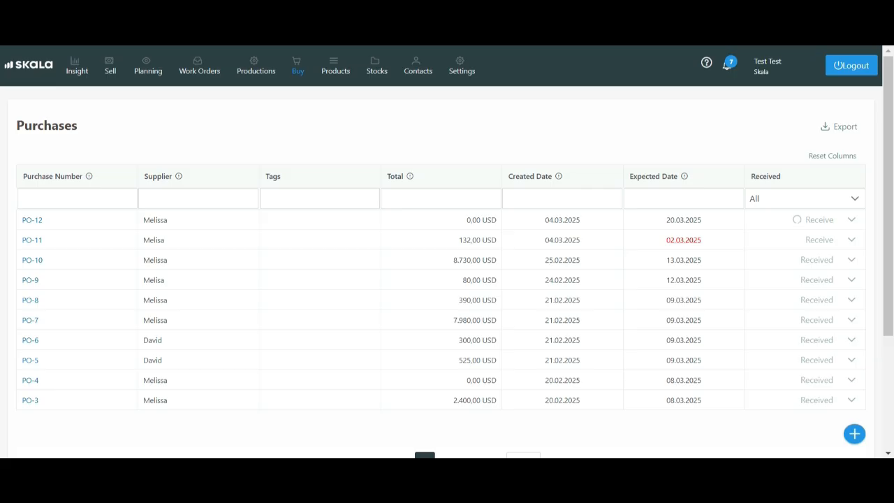
Step: Check the status choices of the Door work order, and start and complete its Cutting operation in production
click(199, 66)
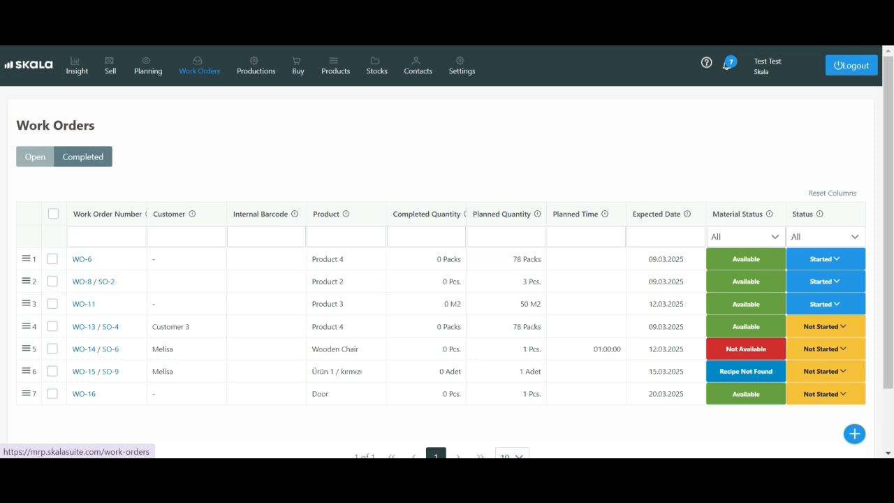
click(824, 393)
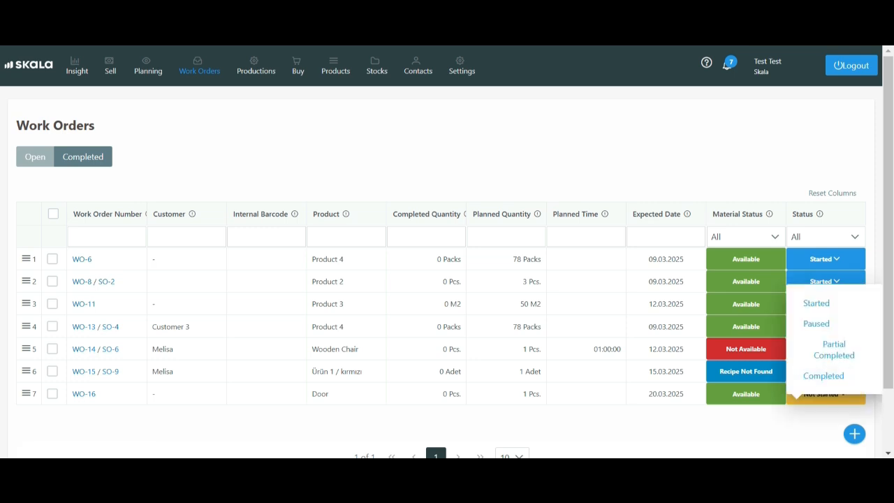
click(256, 67)
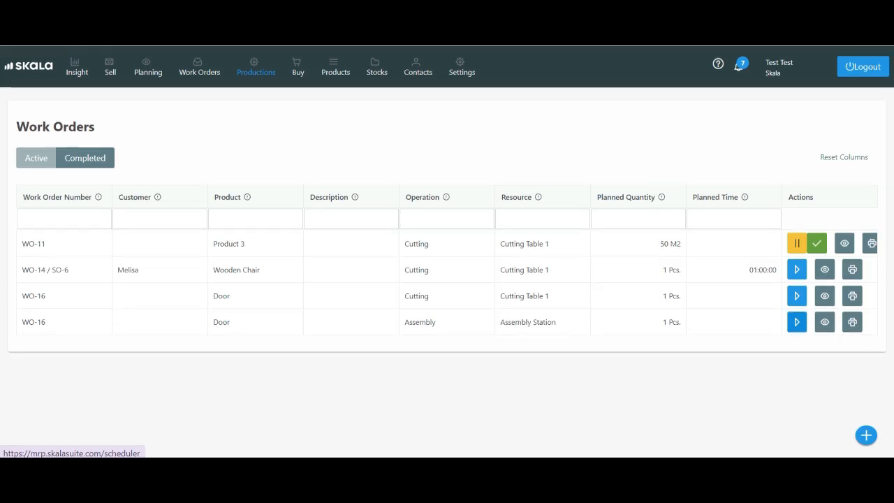
click(797, 295)
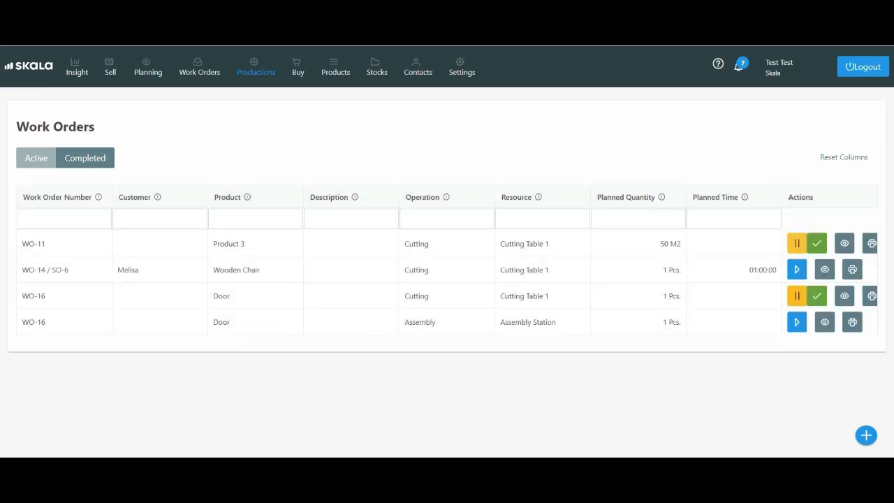
click(816, 296)
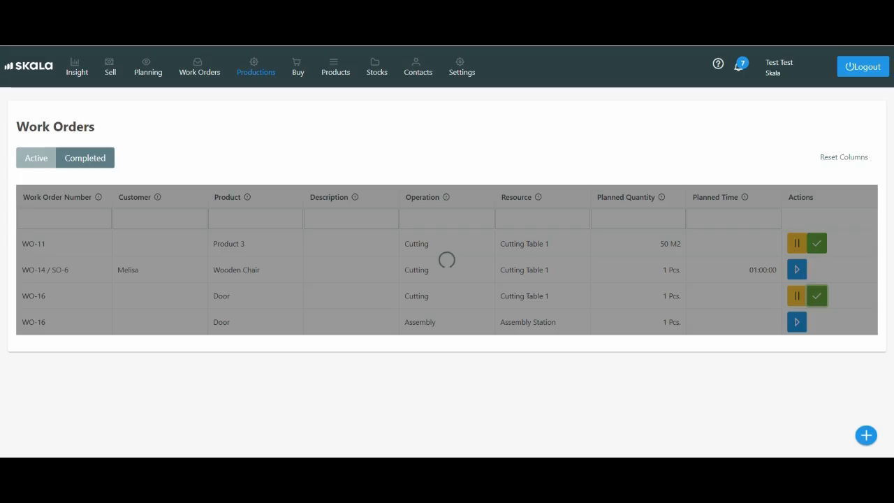
Step: Start and complete the Assembly operation of the Door work order
click(796, 296)
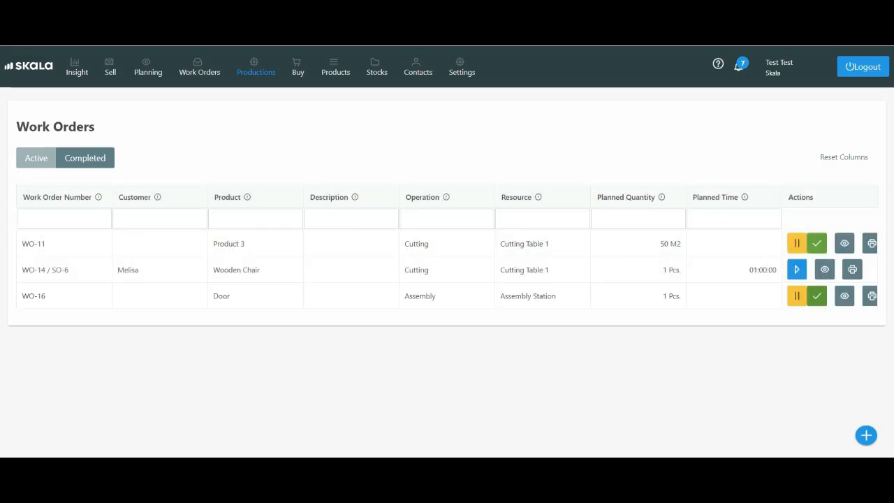
click(817, 296)
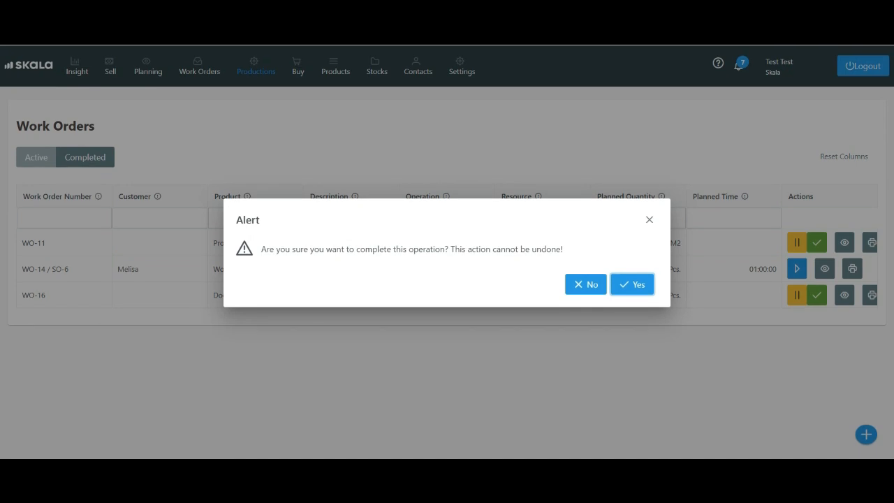
click(632, 284)
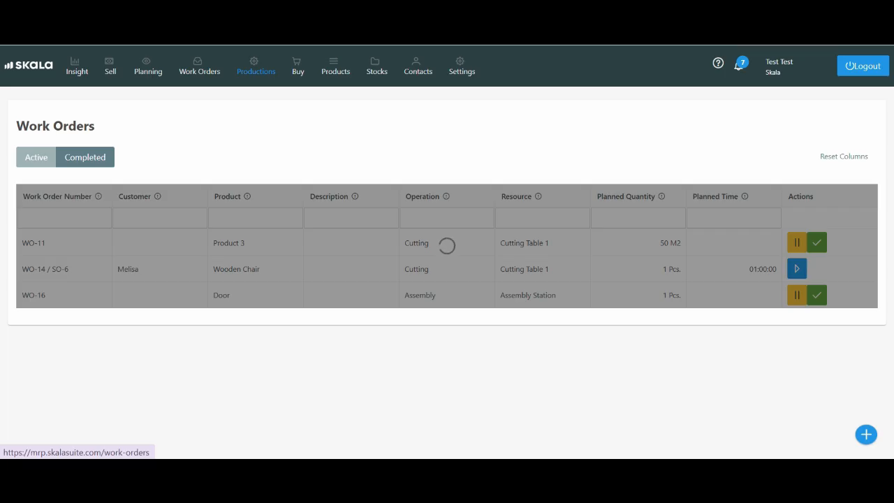
Step: Open the Door work order from the completed work orders and examine its cost and time insight
click(199, 66)
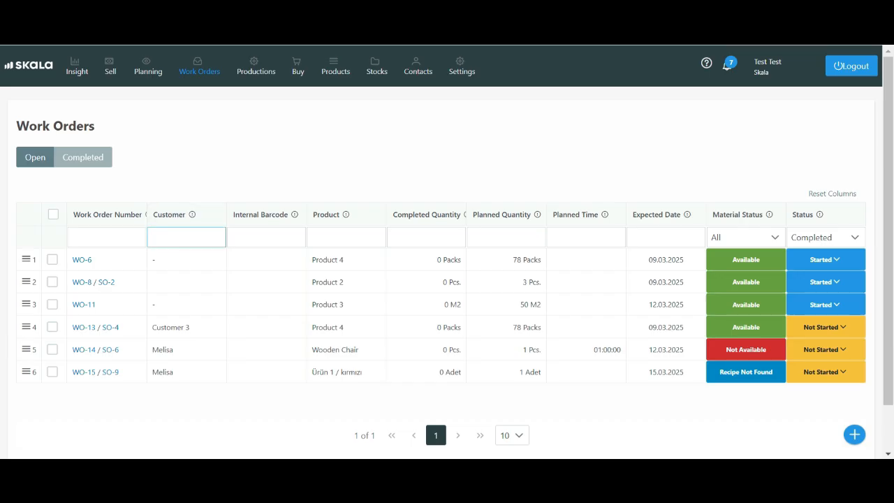
scroll(266, 237, down, 3)
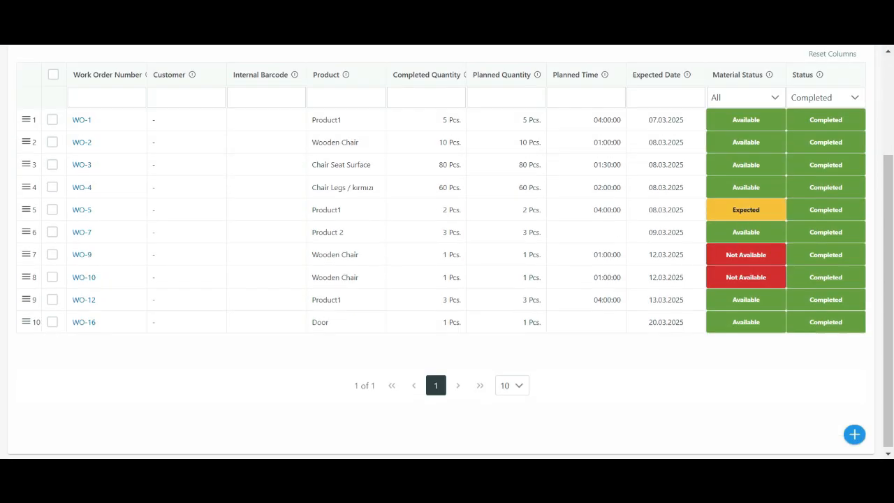
click(84, 321)
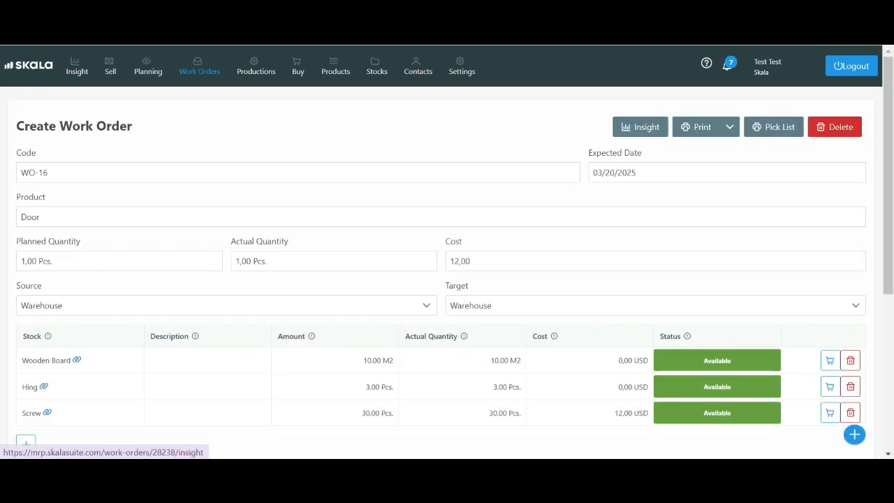
click(640, 127)
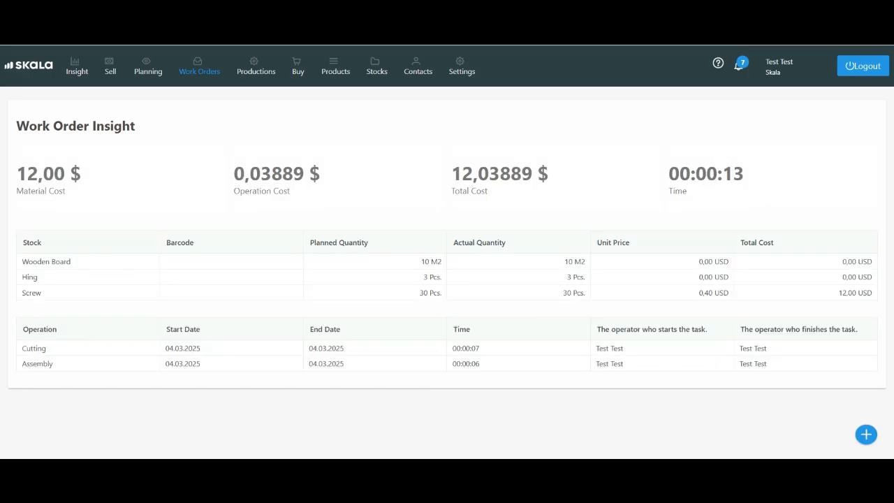
Step: Mark Customer 1's completed Door order as delivered in the confirmed sales list
click(110, 66)
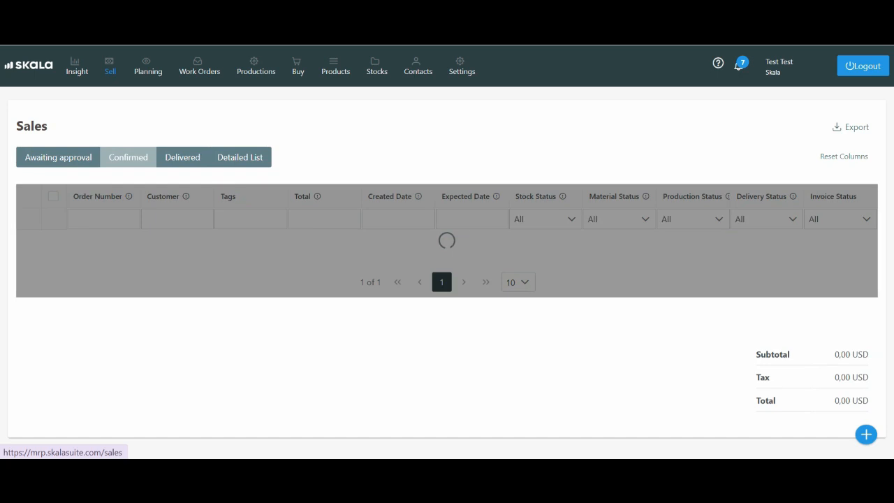
scroll(391, 197, down, 2)
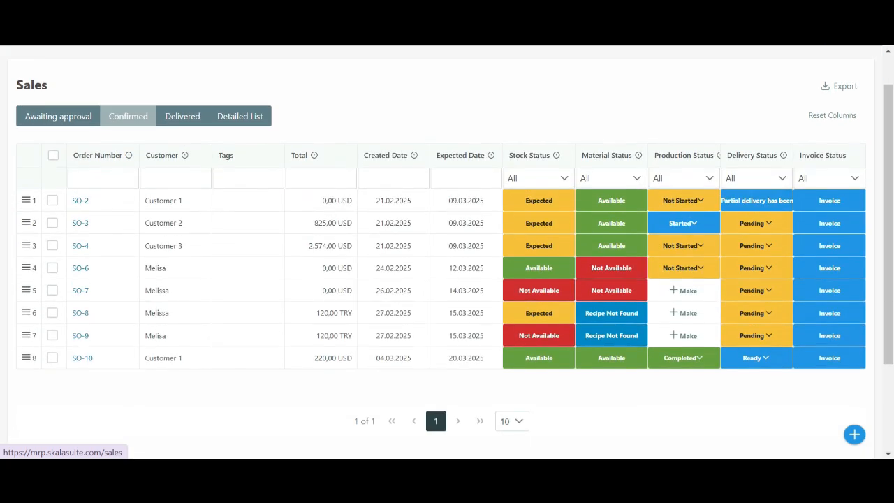
scroll(391, 196, up, 1)
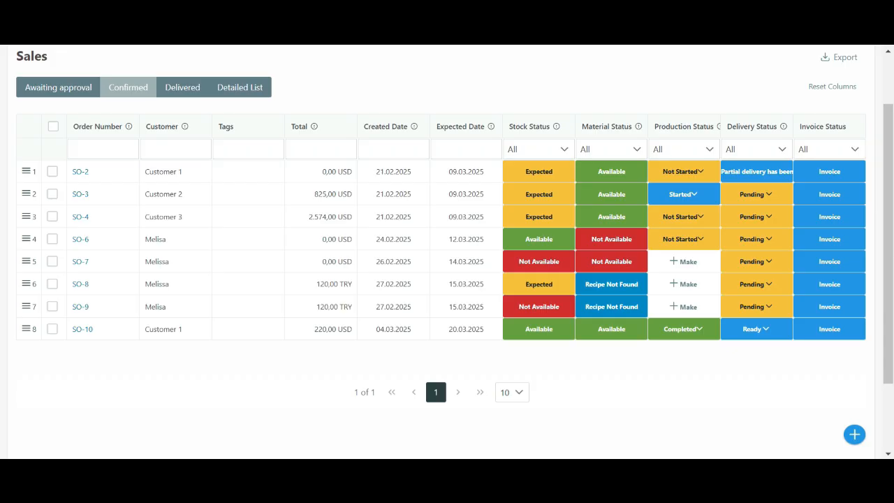
click(756, 329)
click(755, 405)
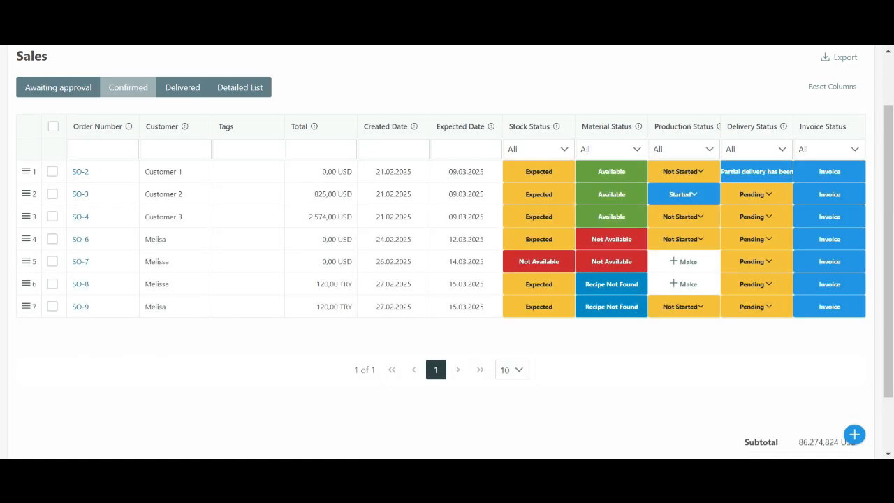
scroll(447, 252, up, 1)
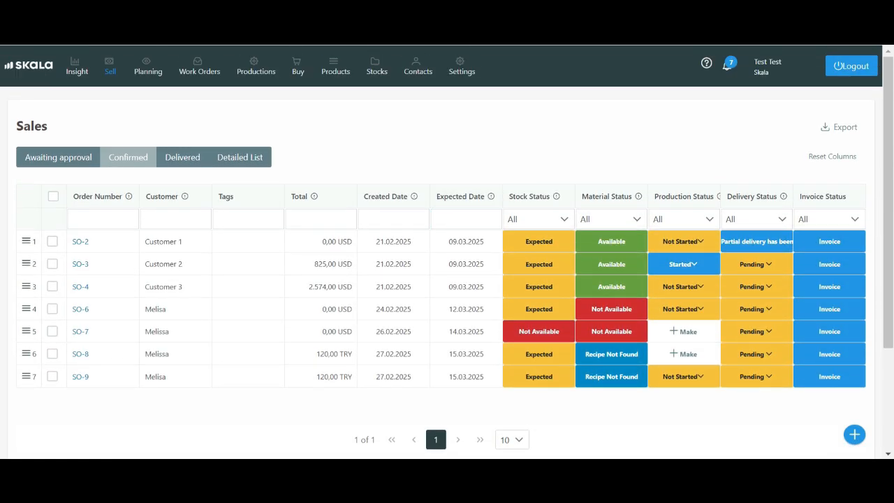